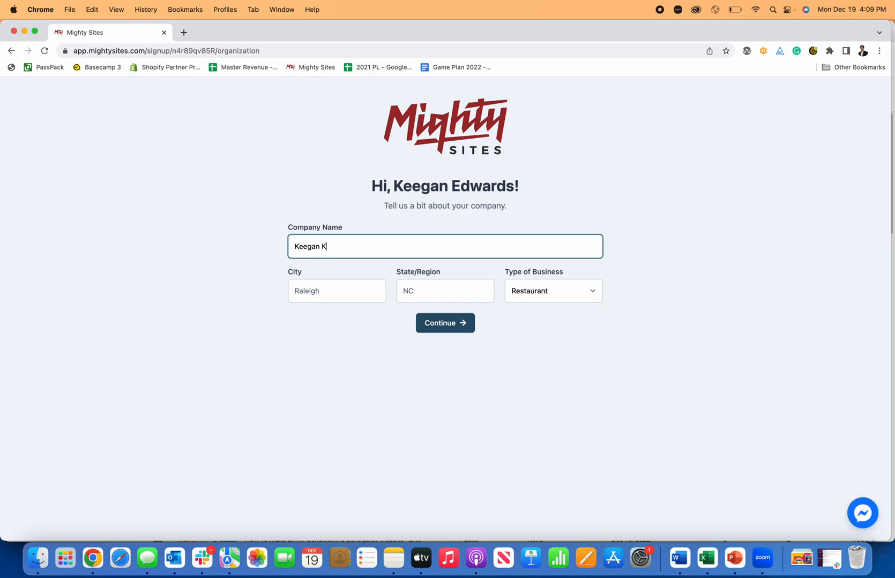
- Finish the company name, enter Raleigh as the city, and submit as a Service business
type("Contrac")
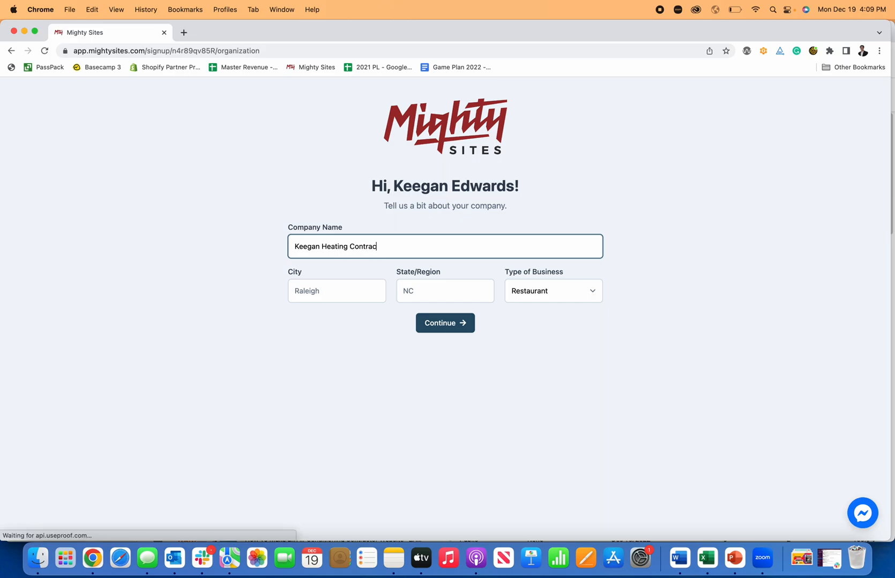
type("tor")
left_click(329, 289)
type("Raleigh")
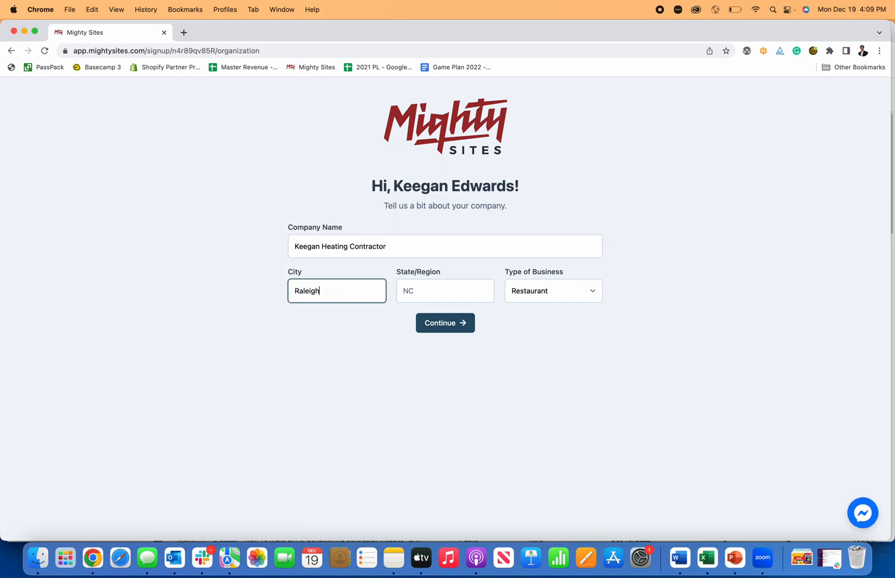
key("Tab")
key("Tab")
left_click(564, 297)
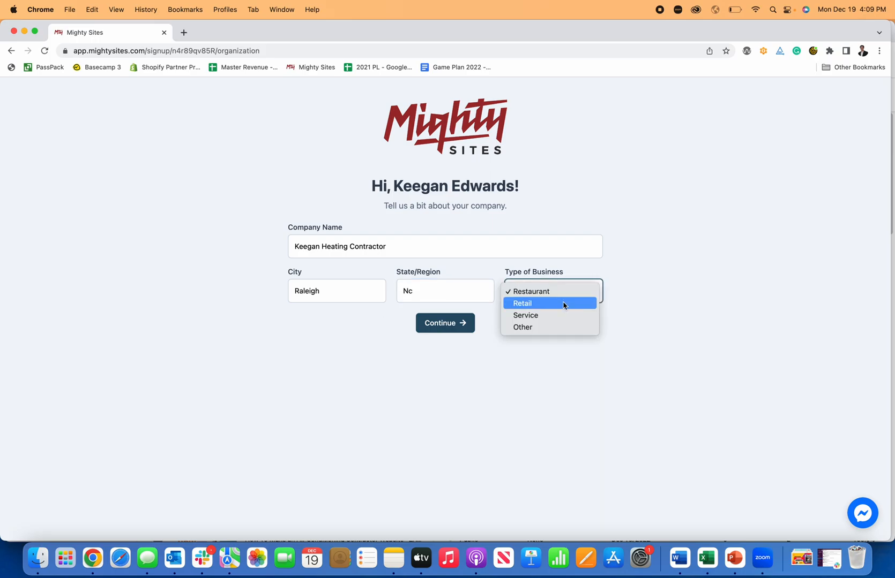
left_click(563, 314)
left_click(453, 325)
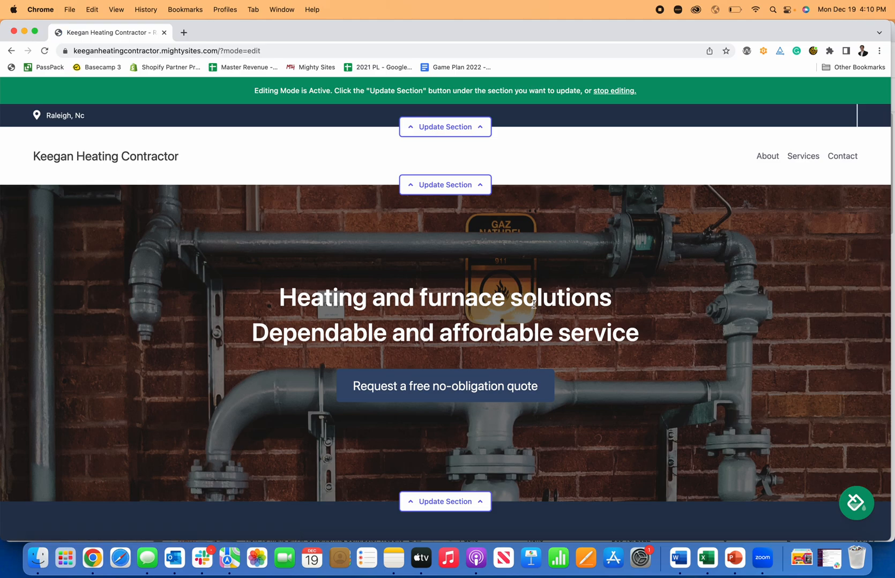
- Scroll through the generated site's hero, about, services, contact form and footer, then back up
scroll(533, 306, "down", 15)
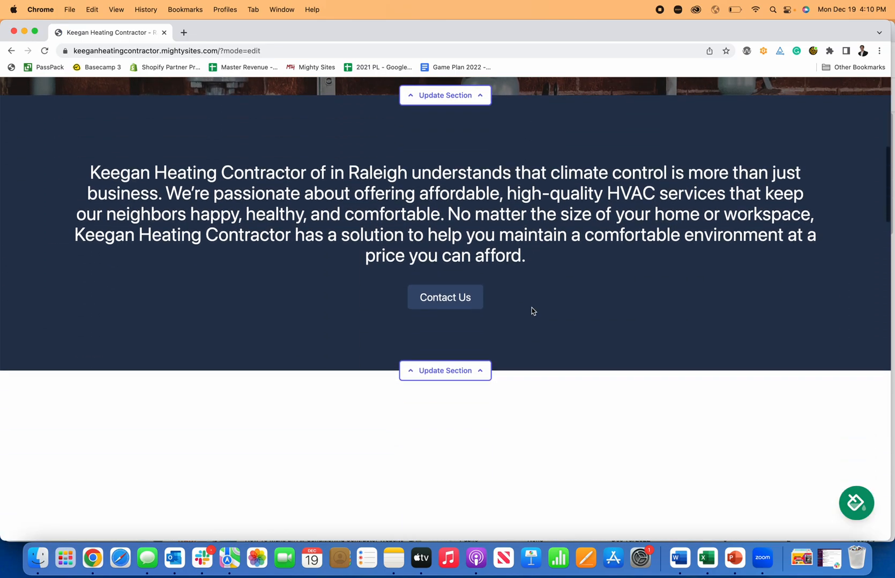
scroll(530, 320, "down", 10)
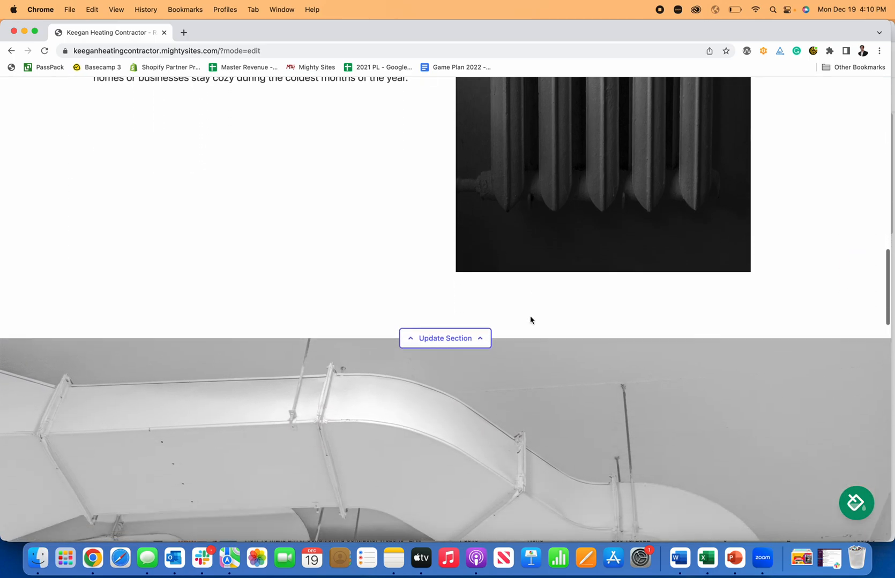
scroll(530, 320, "down", 10)
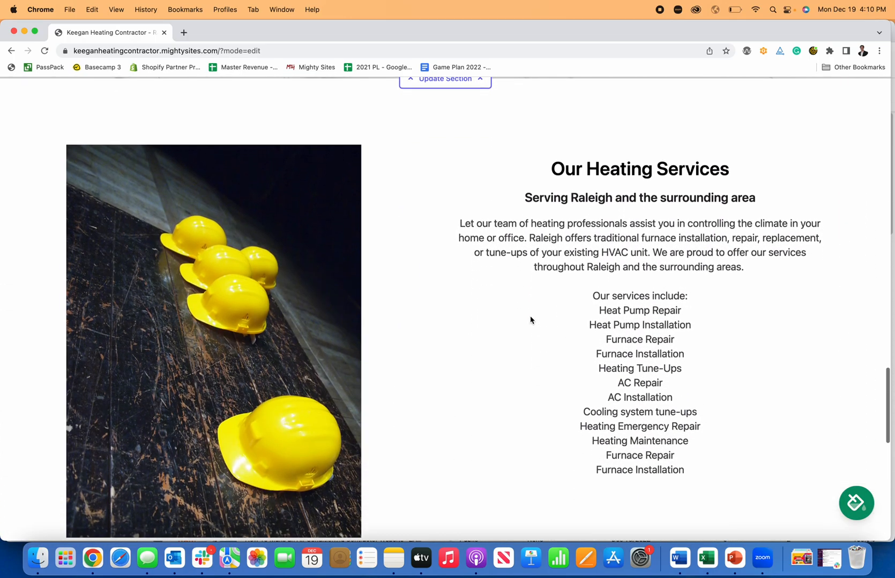
scroll(531, 320, "down", 5)
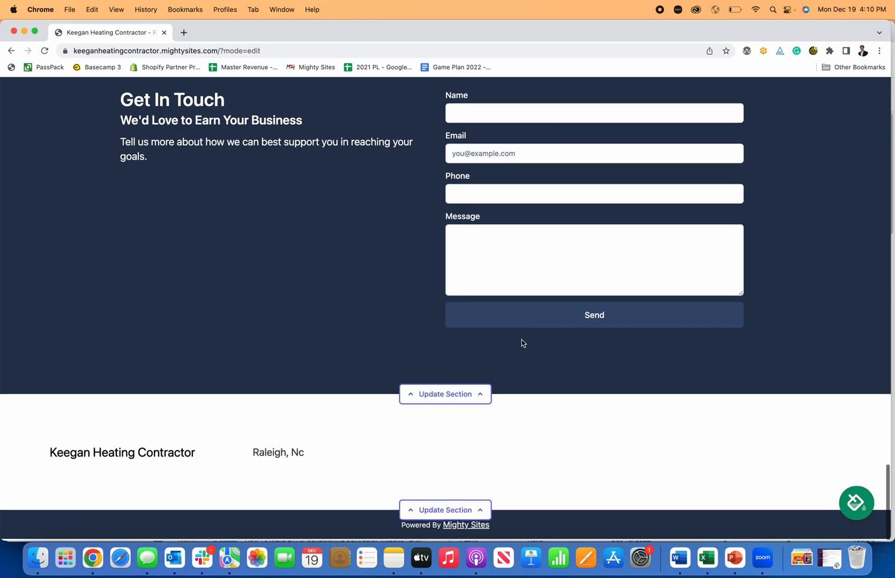
scroll(523, 341, "up", 15)
scroll(522, 343, "up", 15)
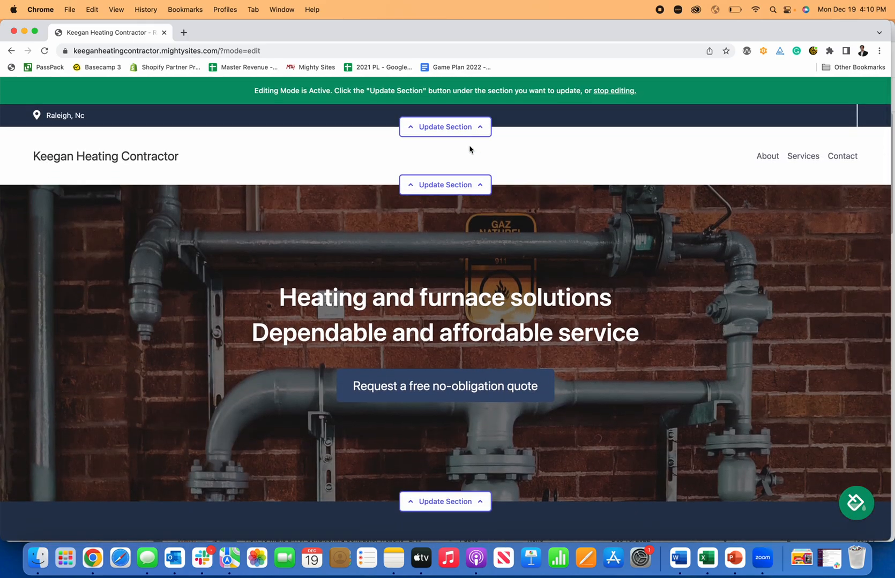
- Add the organization email, shown on the site, and the business phone number to the top bar
left_click(435, 134)
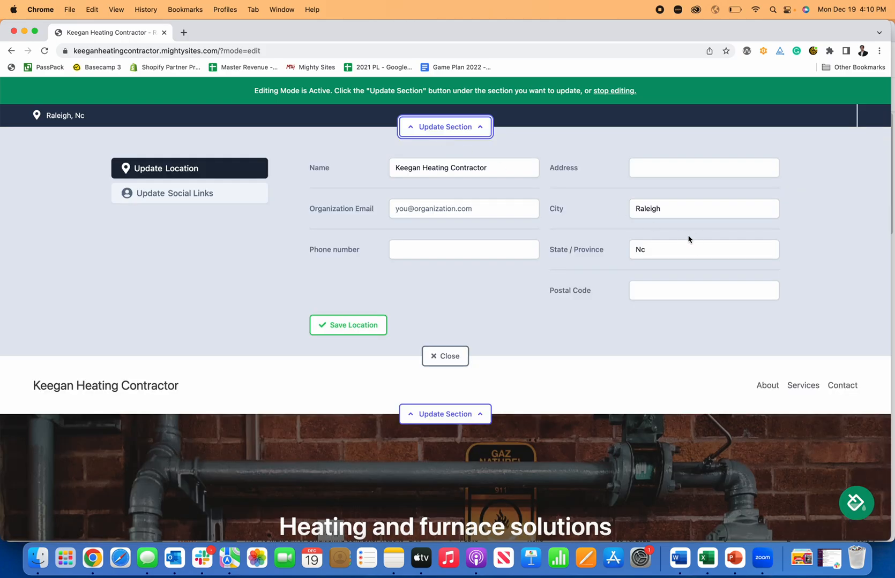
left_click(467, 212)
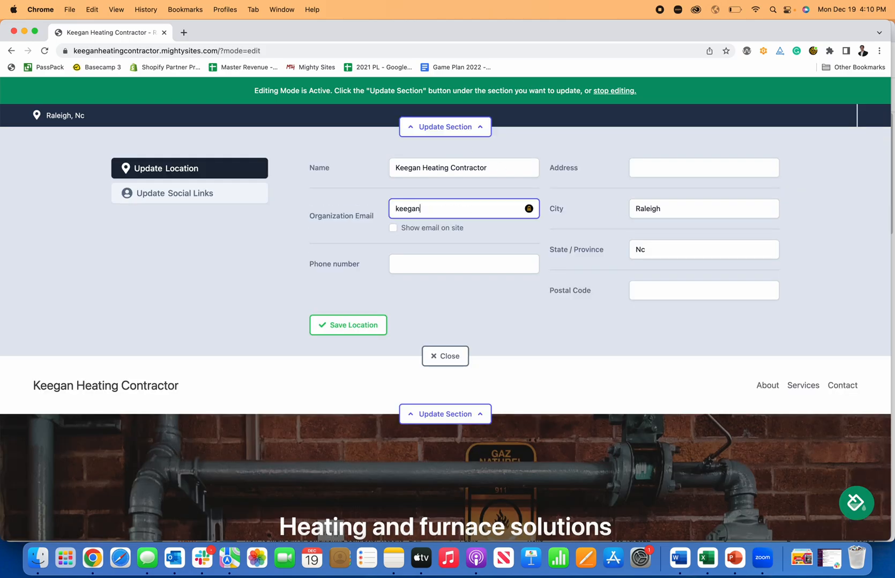
left_click(393, 228)
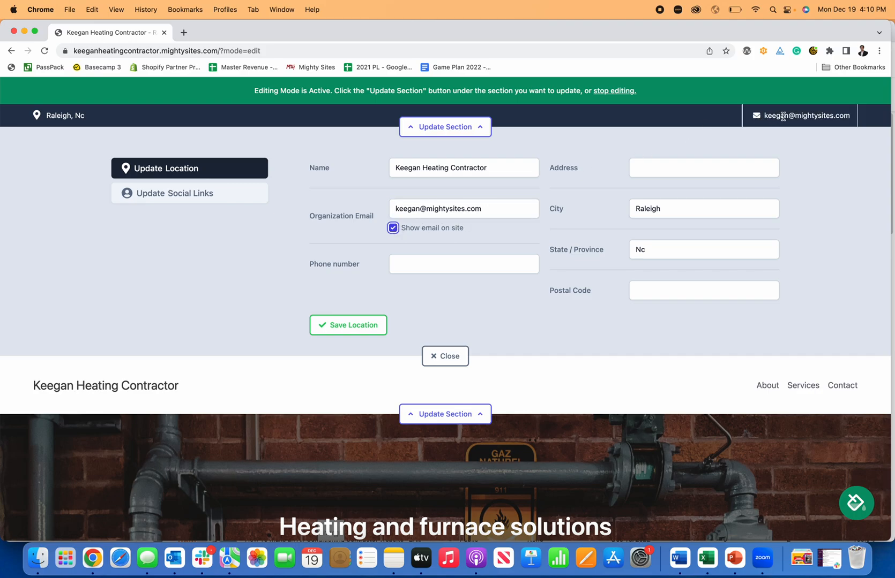
left_click(425, 264)
type("777=")
key("BackSpace")
type("-77-7")
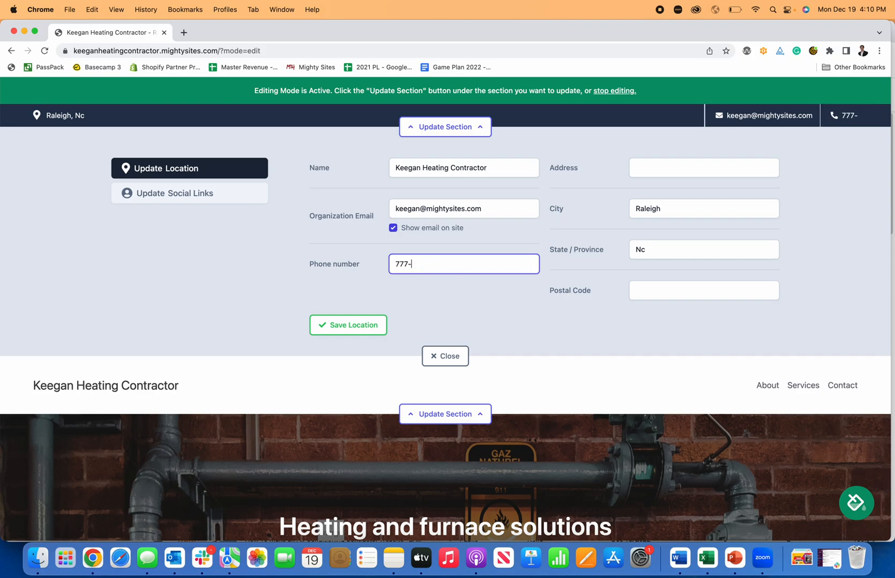
key("BackSpace")
key("BackSpace")
type("7-7777-")
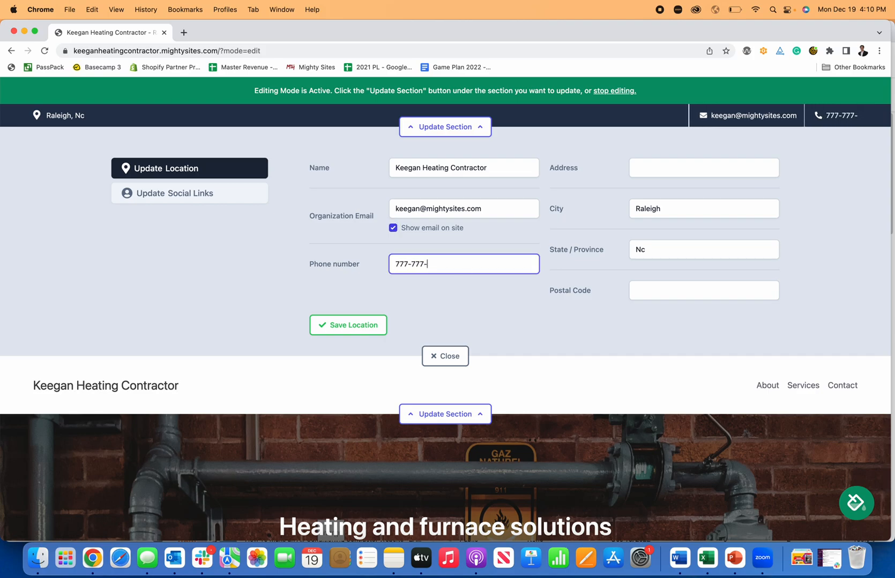
left_click(349, 325)
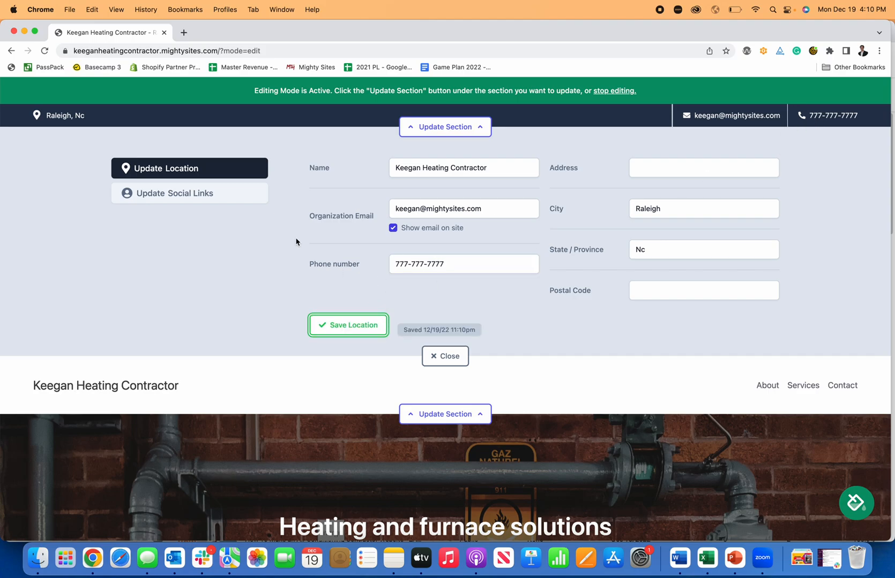
- Add the company's Facebook page link to the top bar's social links and save it
left_click(242, 201)
left_click(612, 208)
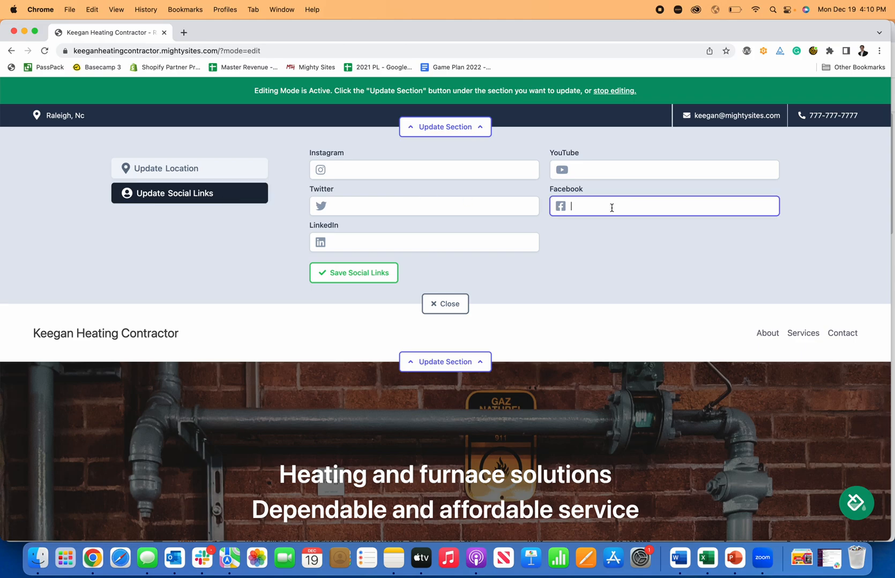
type("facebook.com/mightysites")
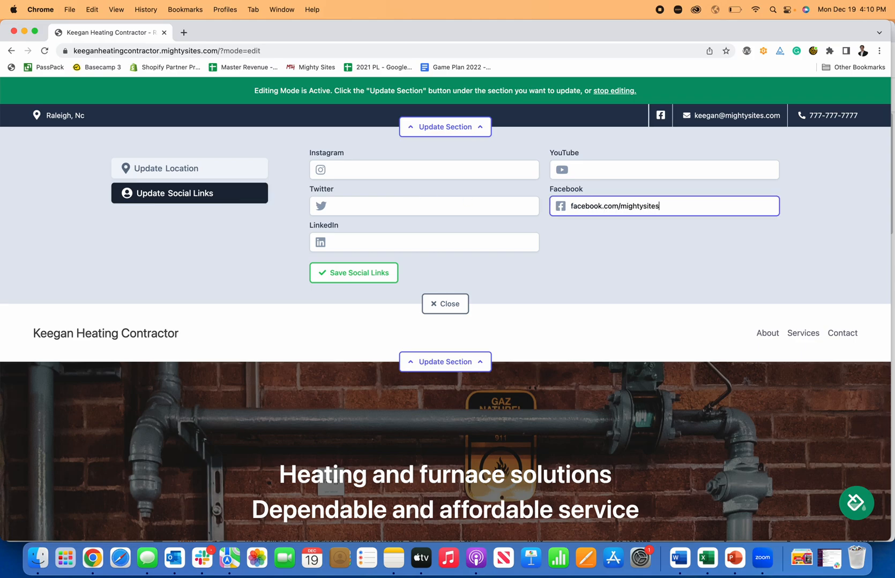
left_click(379, 273)
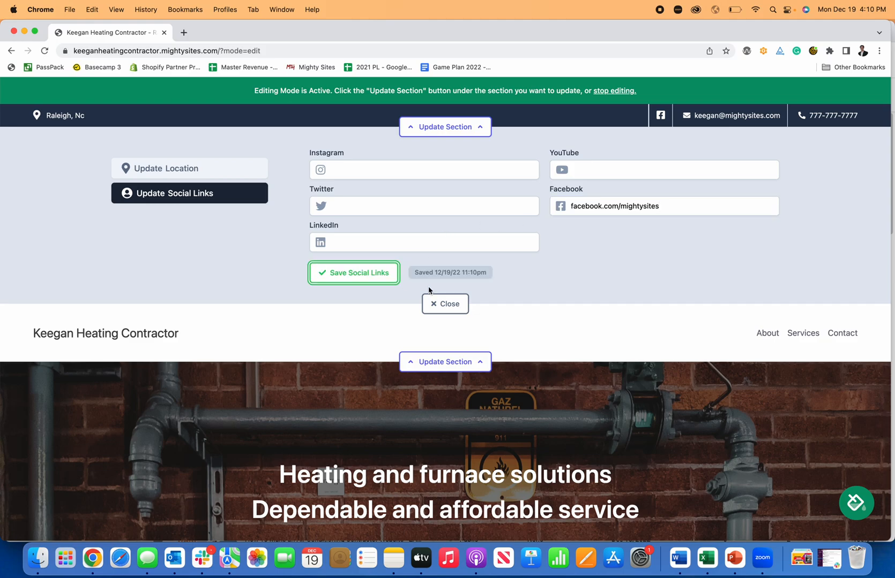
left_click(446, 304)
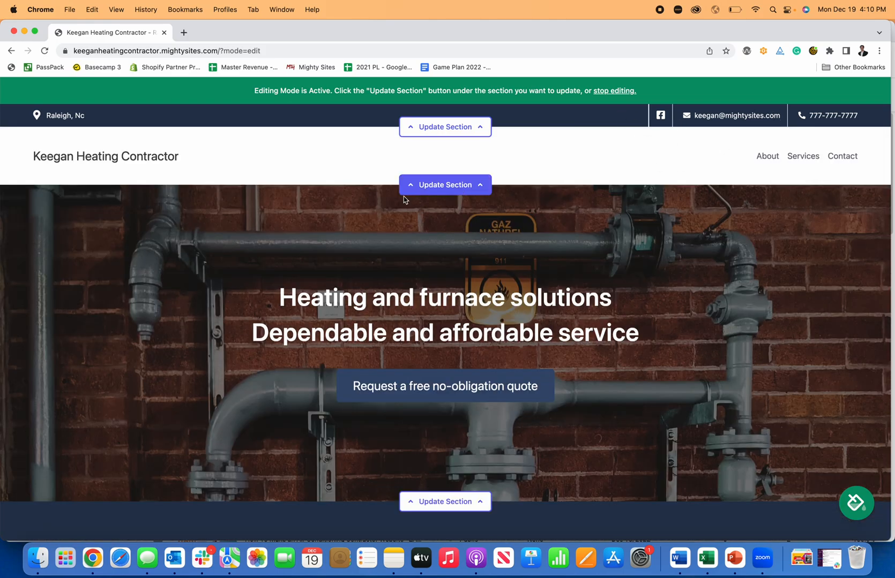
left_click(445, 128)
left_click(448, 131)
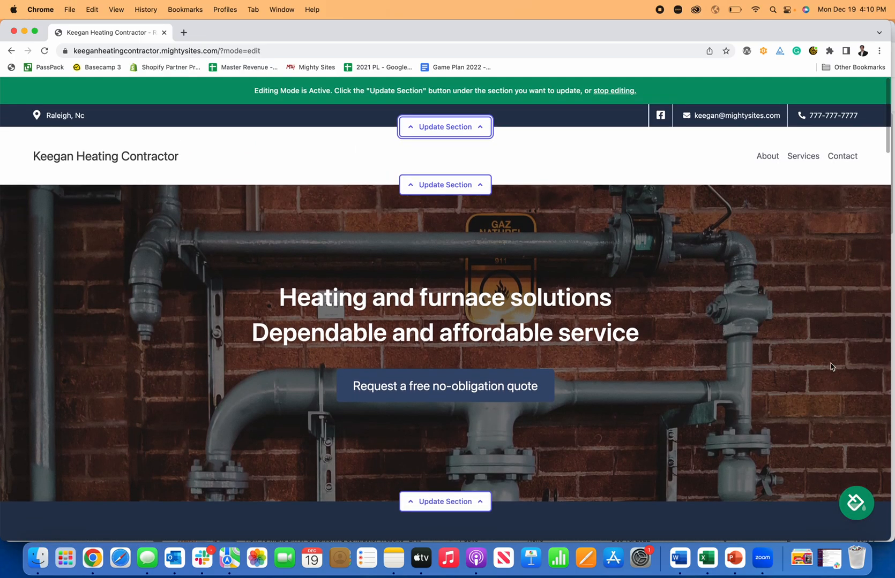
- Preview the available colour themes across two sets of swatches
left_click(856, 503)
left_click(317, 452)
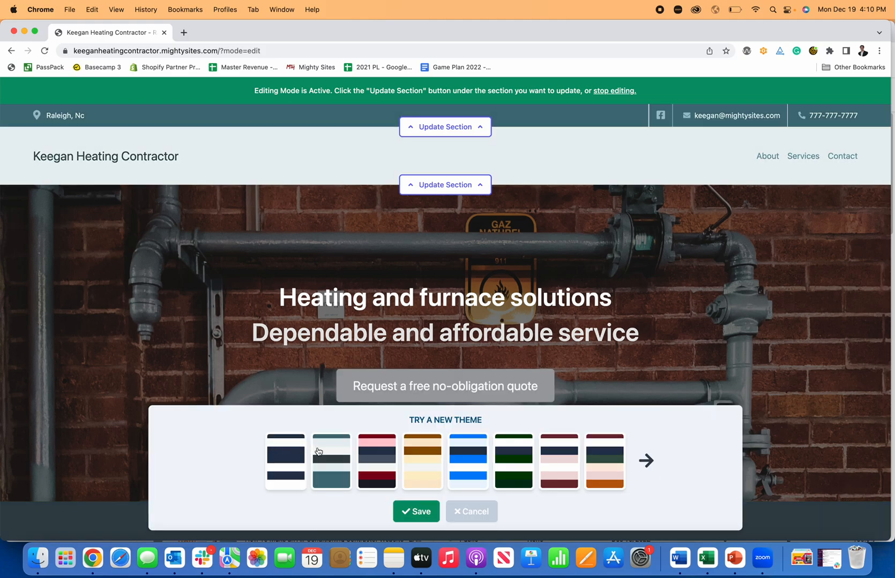
left_click(394, 457)
left_click(415, 456)
left_click(482, 458)
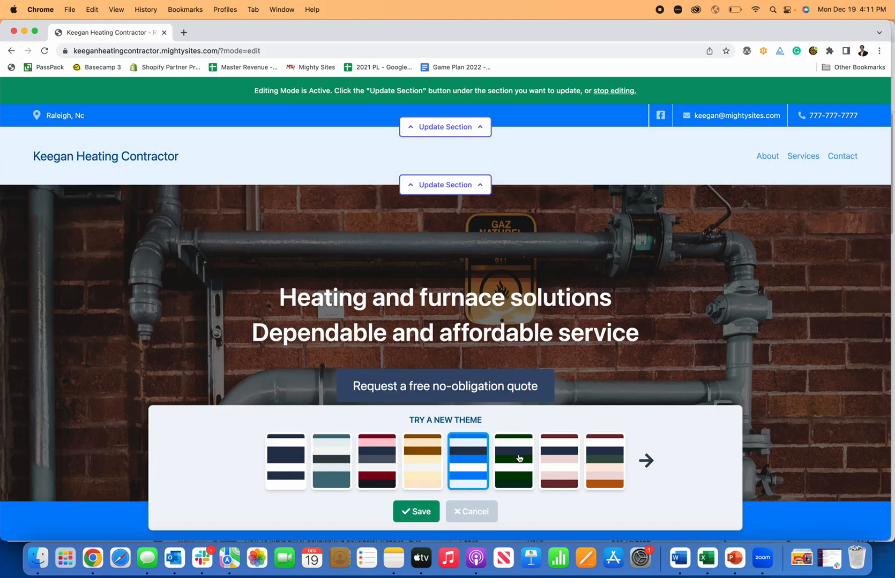
left_click(563, 460)
left_click(637, 460)
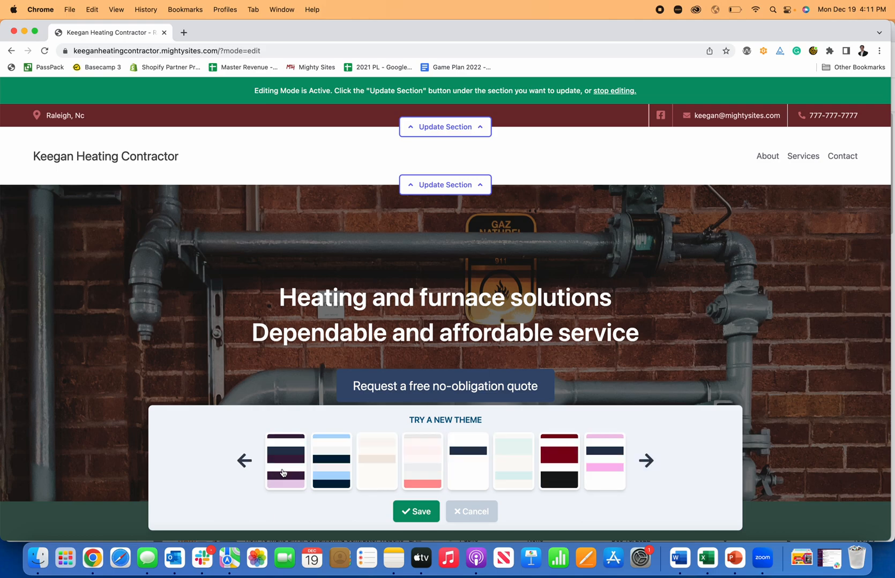
left_click(284, 472)
left_click(332, 469)
left_click(374, 466)
left_click(422, 461)
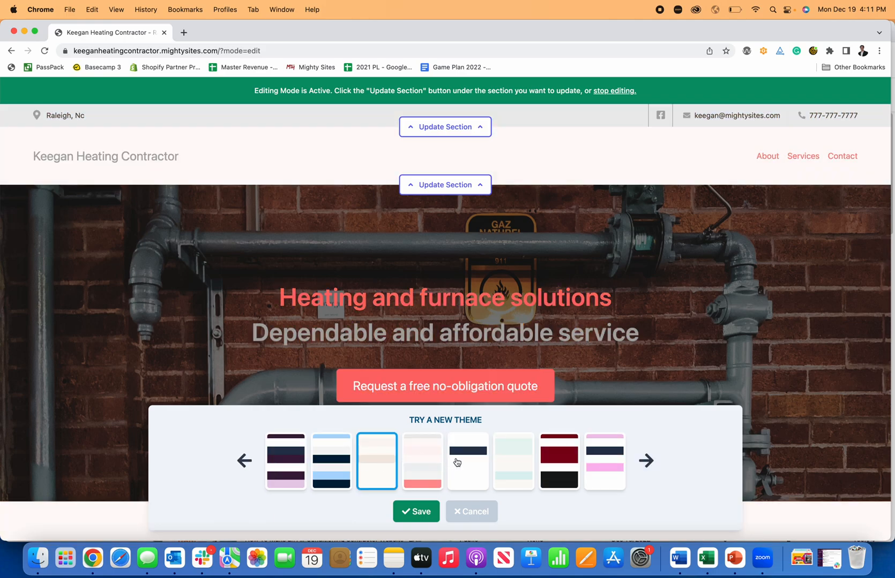
left_click(562, 454)
left_click(620, 456)
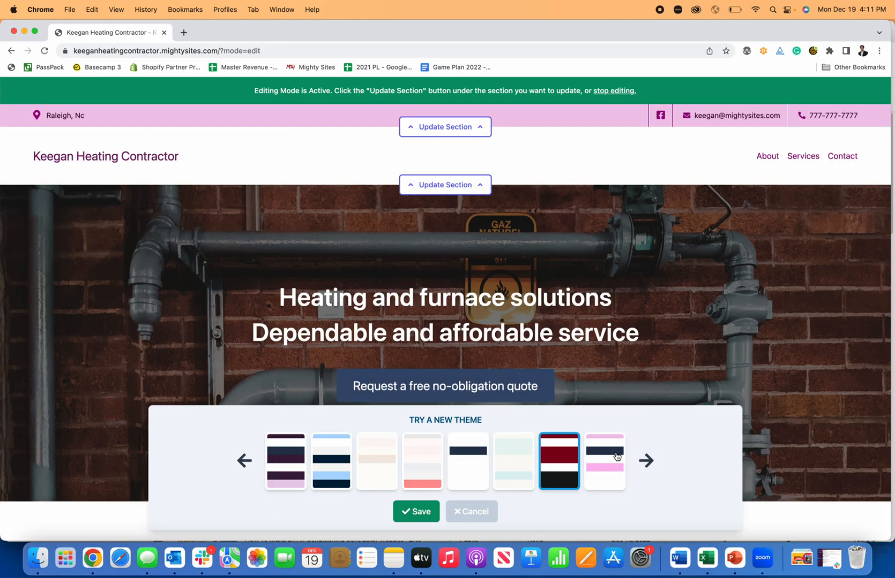
- Apply the dark navy colour theme and save it
left_click(244, 461)
left_click(288, 461)
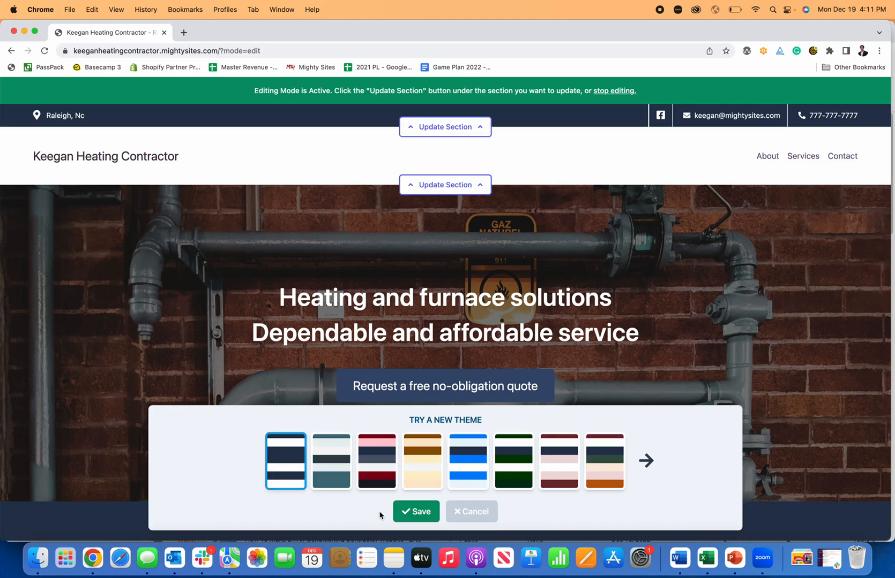
left_click(402, 514)
- Start a new header menu item named 'New Link'
left_click(437, 186)
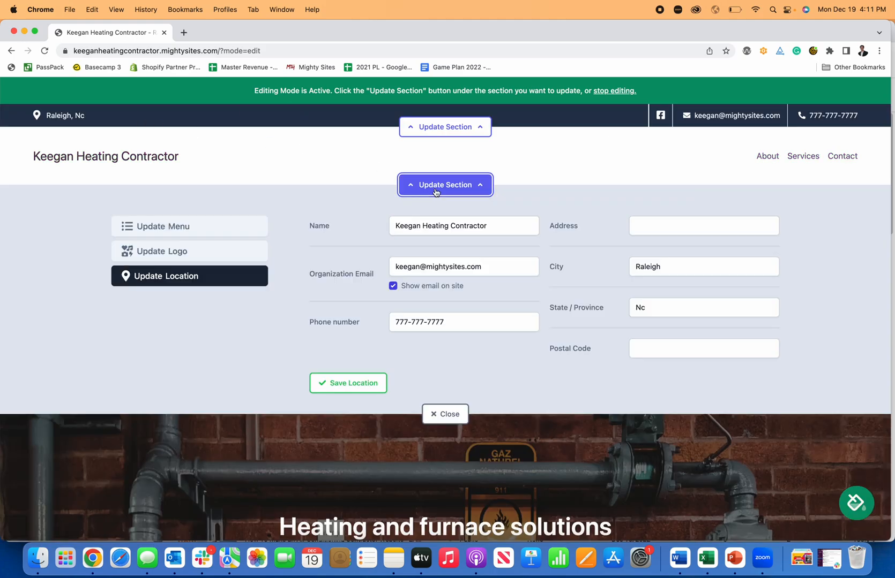
left_click(186, 231)
left_click(565, 248)
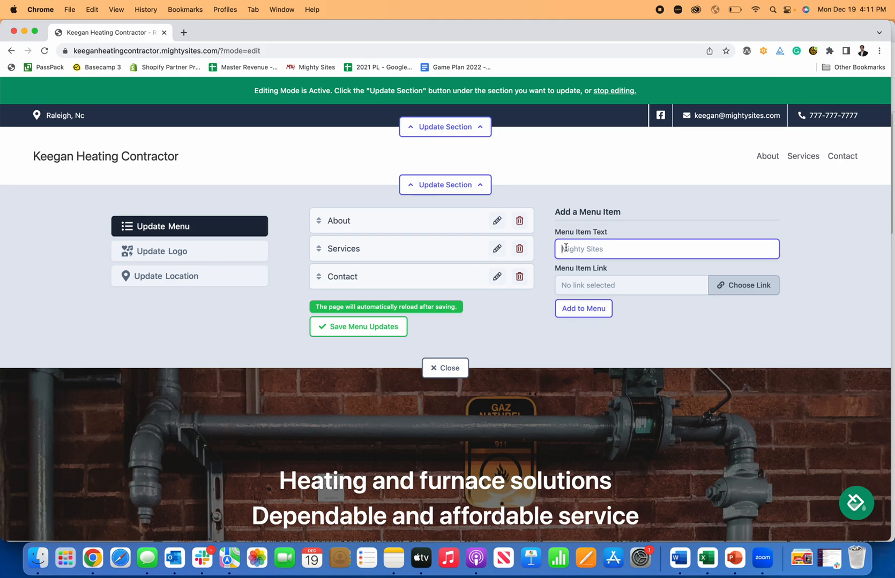
type("Here")
key("BackSpace")
type("New Link")
- Point 'New Link' to the Home page's About section, add it to the menu and save
left_click(718, 285)
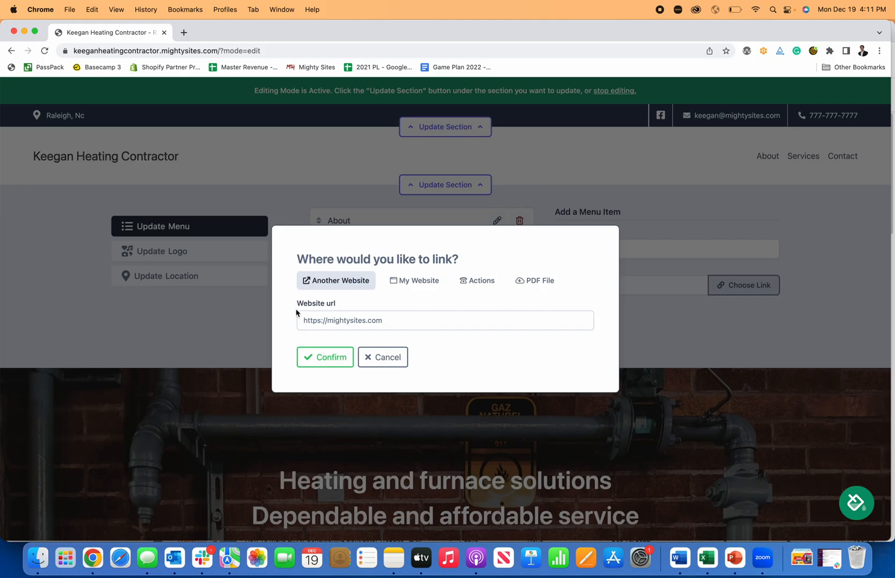
left_click(406, 284)
left_click(376, 322)
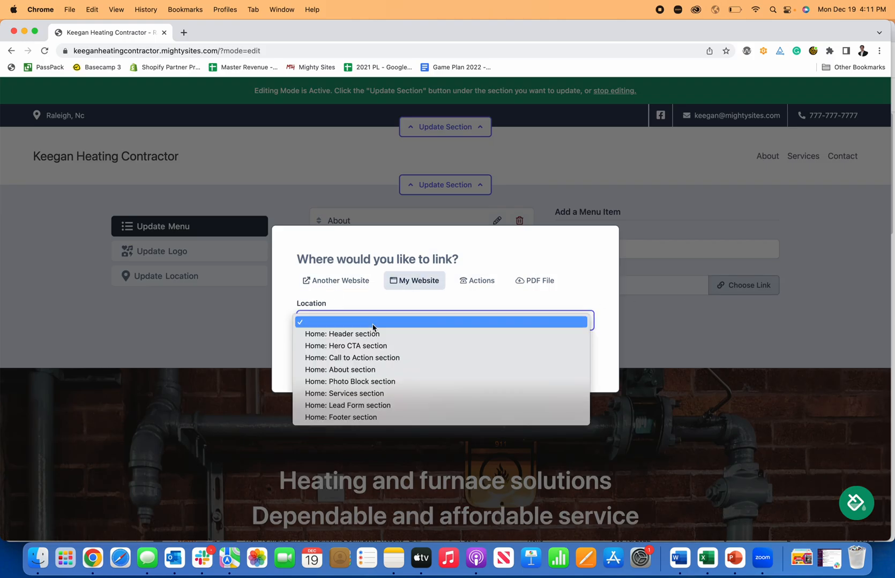
left_click(372, 368)
left_click(485, 282)
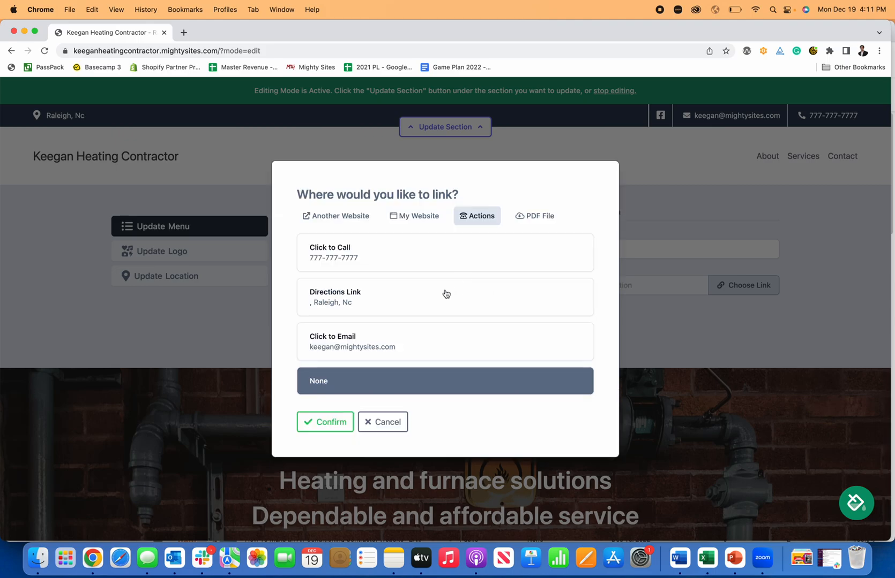
left_click(546, 224)
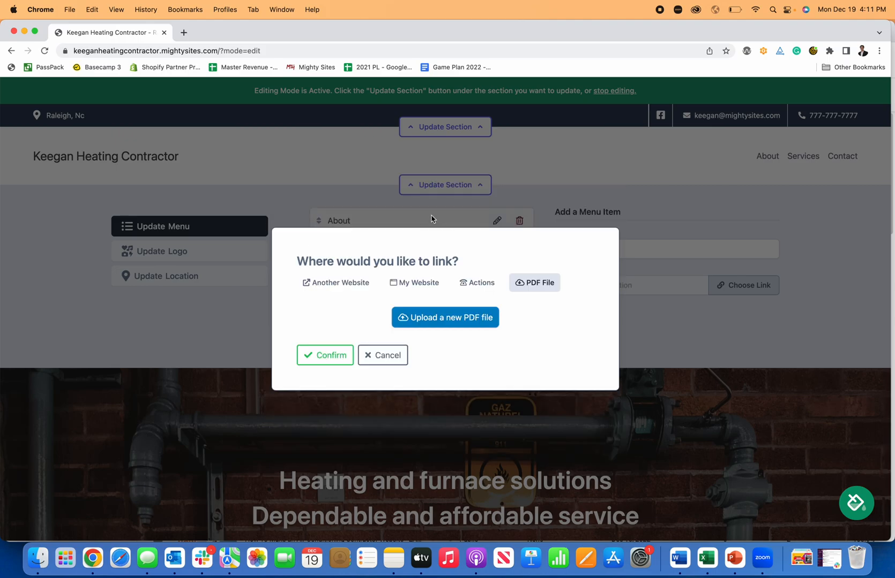
left_click(431, 282)
left_click(341, 355)
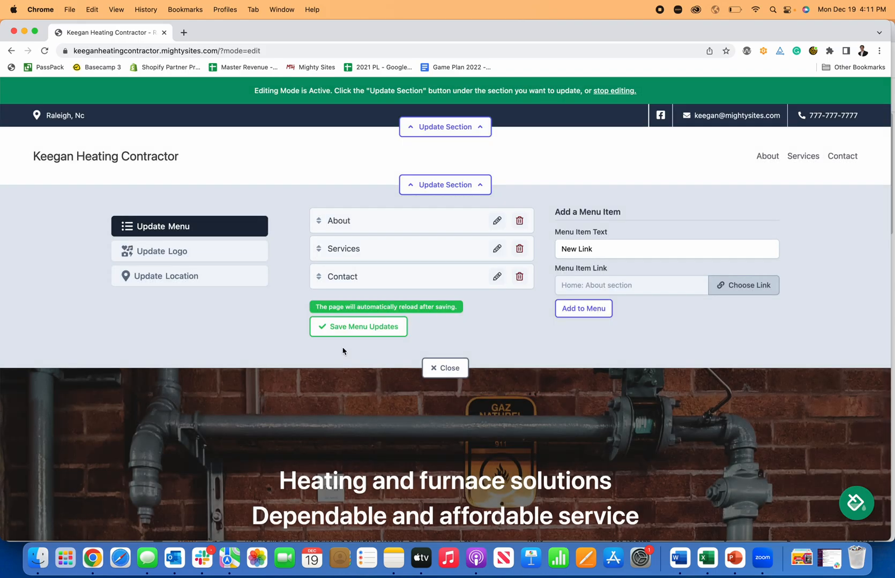
left_click(580, 309)
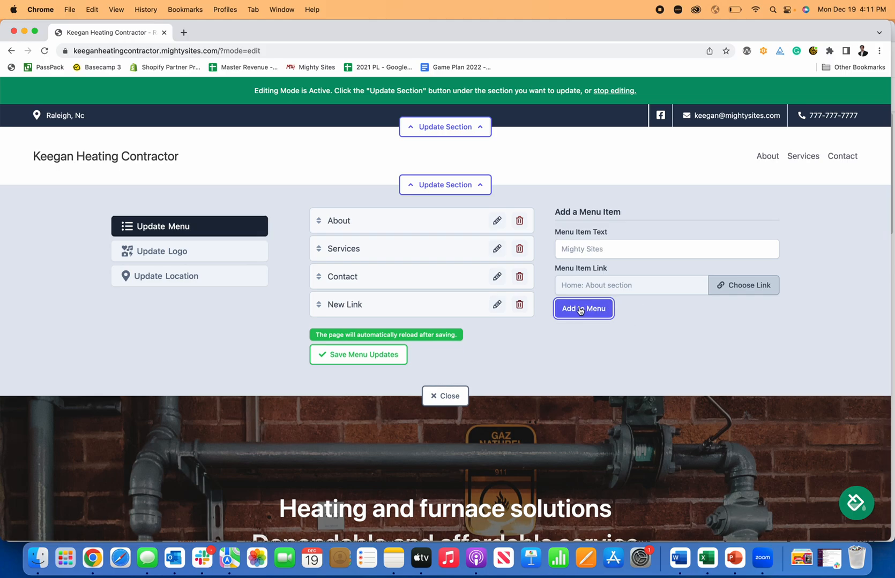
left_click(373, 351)
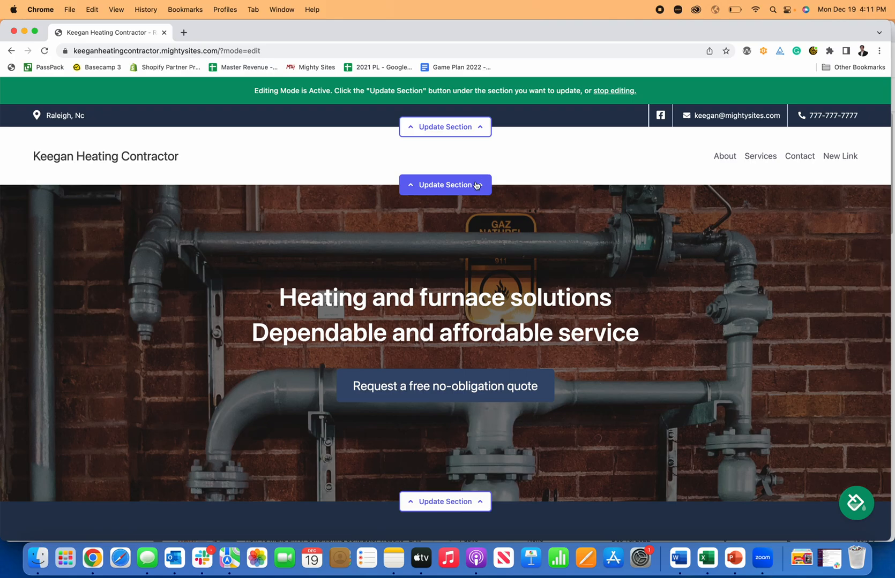
left_click(445, 185)
left_click(173, 251)
- Upload Mighty Sites Logo YouTube.png as the header logo and save it
left_click(383, 244)
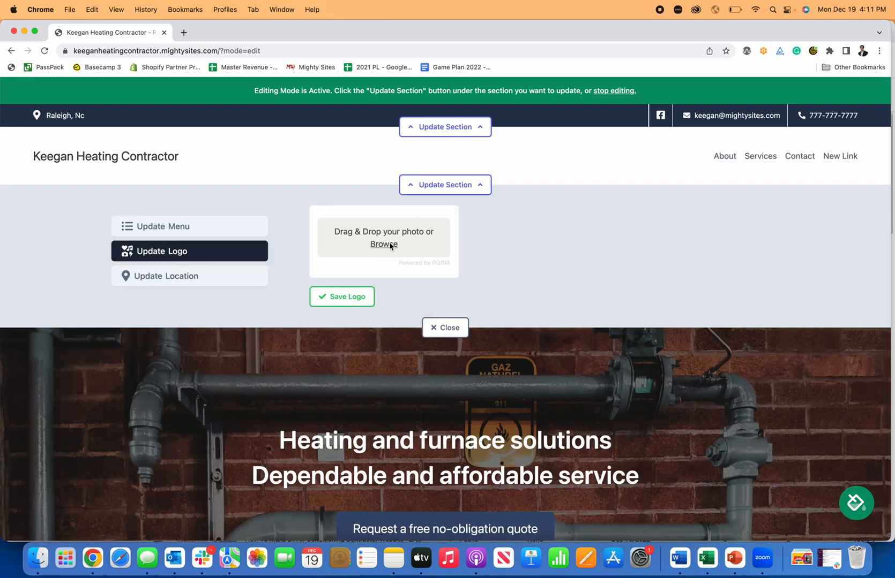
left_click(609, 180)
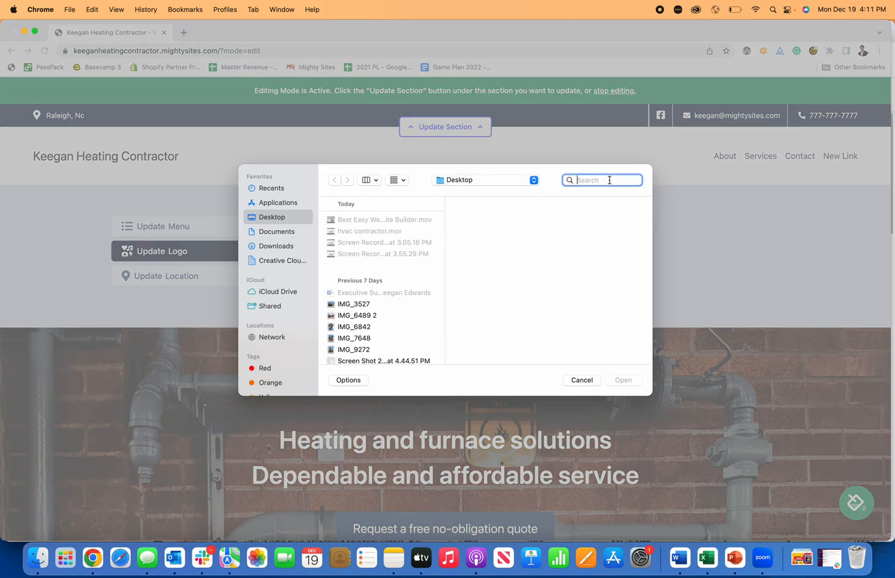
type("logo")
key("Return")
scroll(364, 262, "down", 15)
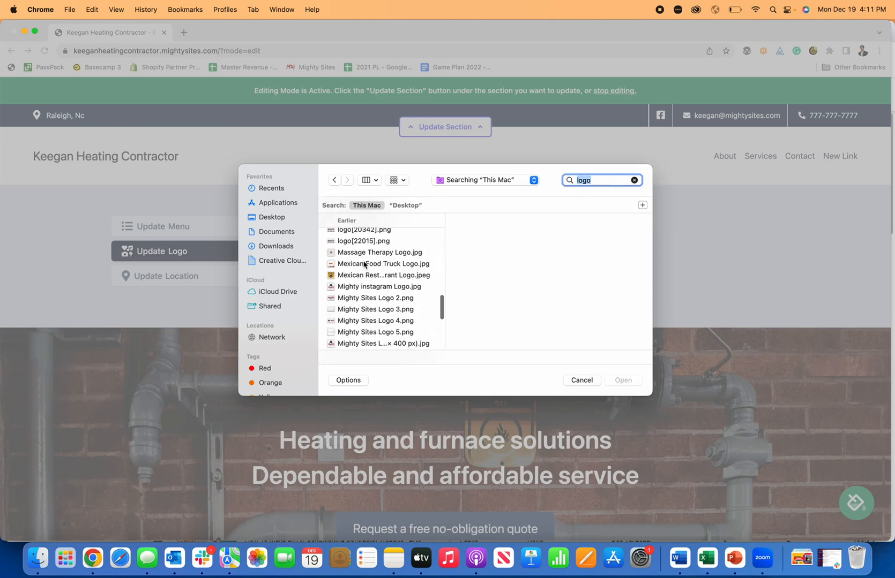
scroll(384, 257, "down", 4)
left_click(389, 273)
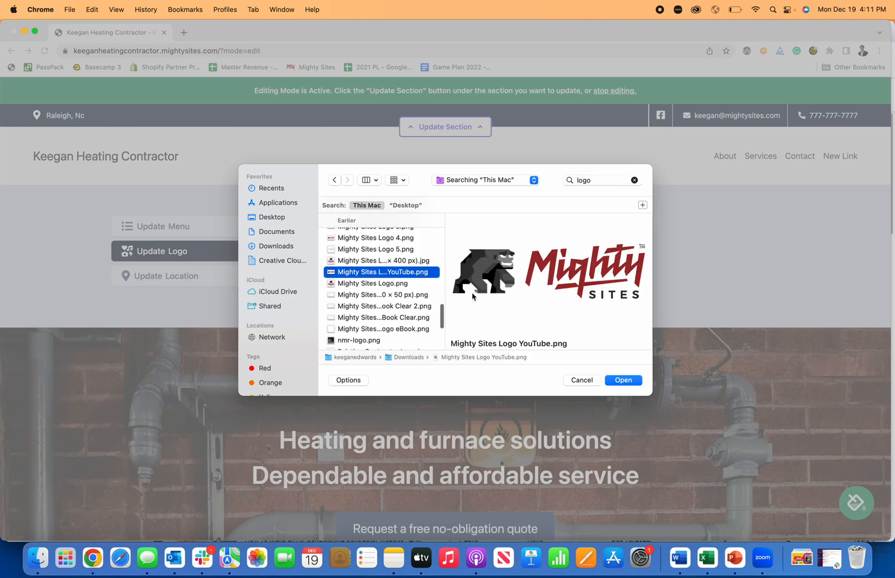
left_click(621, 380)
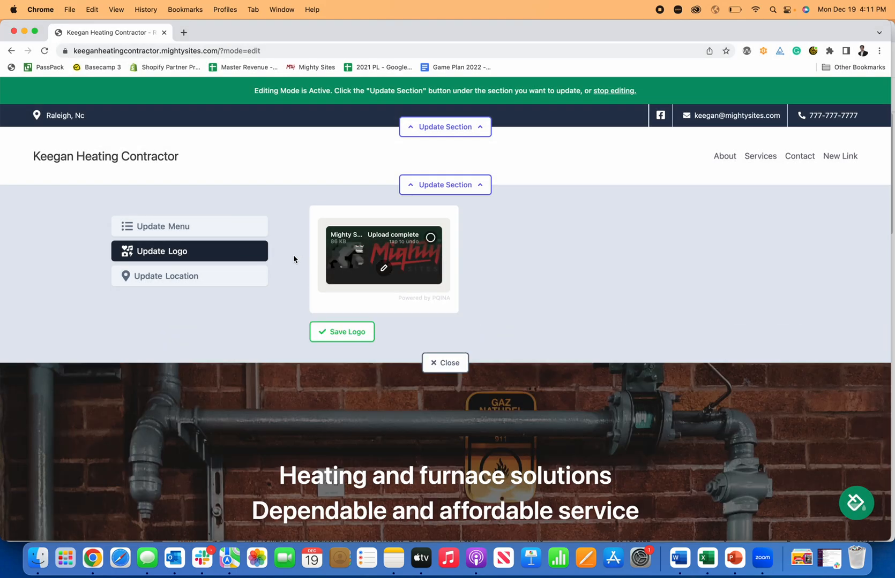
left_click(340, 331)
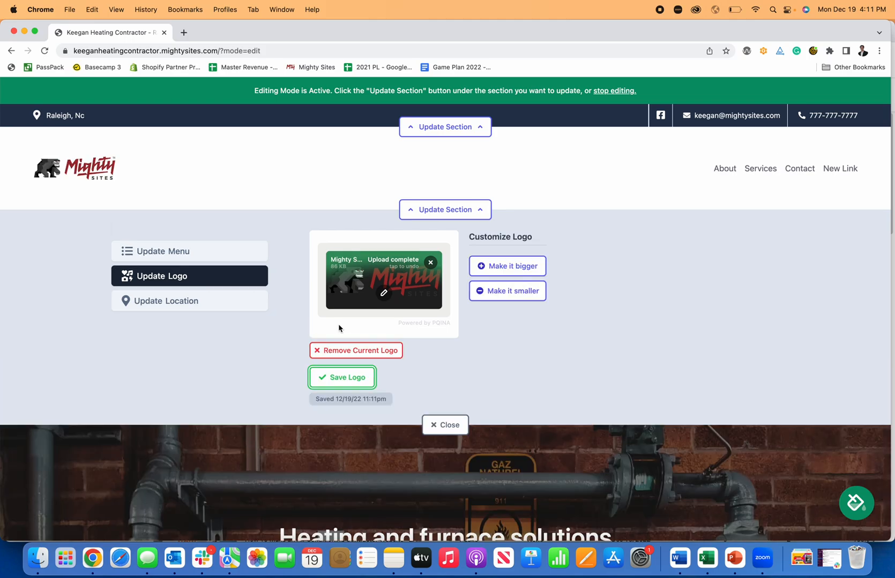
- Try the logo larger and smaller, returning it to the original size
left_click(501, 267)
left_click(503, 275)
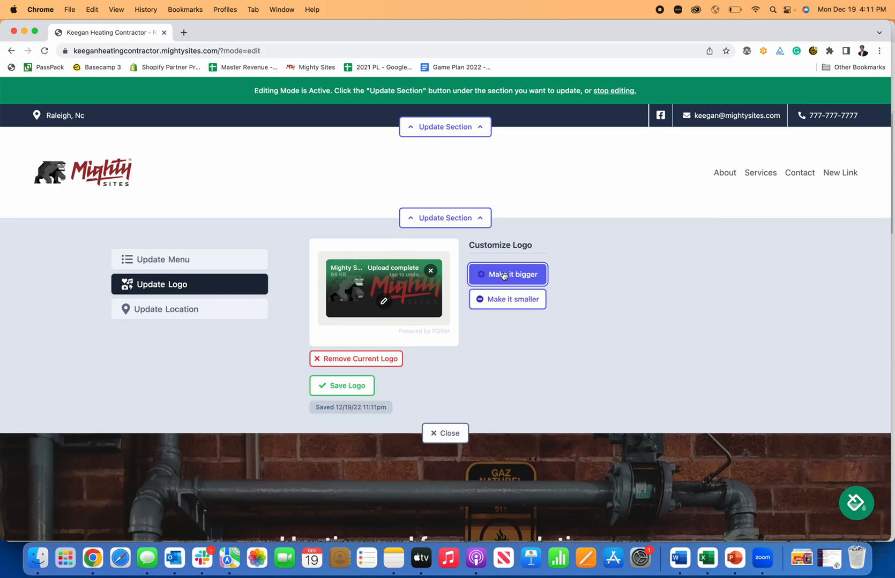
left_click(505, 307)
left_click(505, 299)
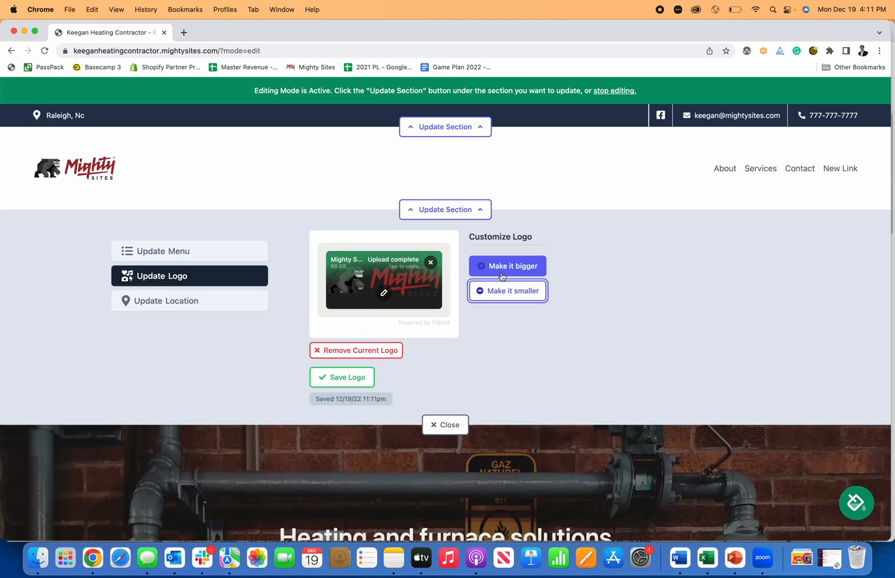
left_click(386, 294)
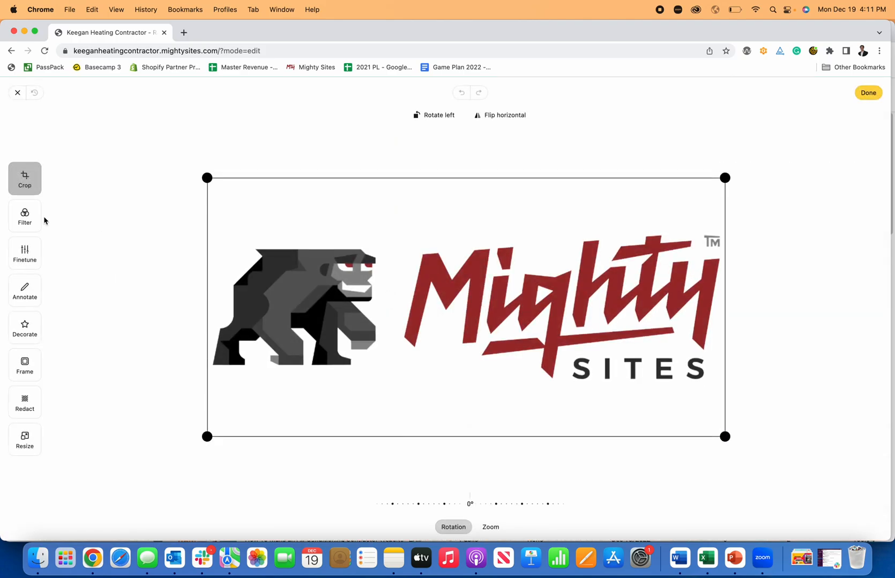
- Crop the empty space off the logo's top and bottom and save the trimmed logo
left_click(26, 217)
left_click(24, 254)
left_click(25, 291)
left_click(25, 324)
left_click(24, 365)
left_click(24, 403)
left_click(27, 182)
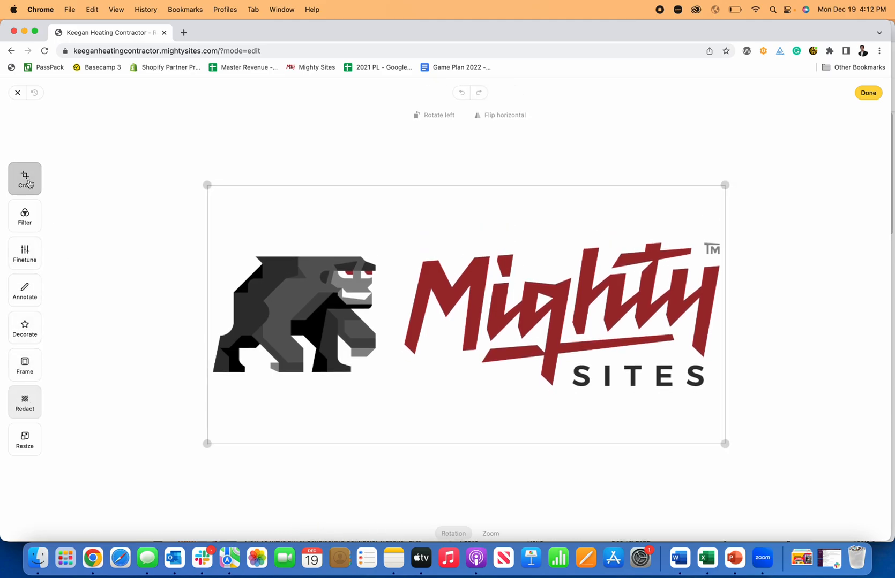
left_click_drag(207, 184, 209, 221)
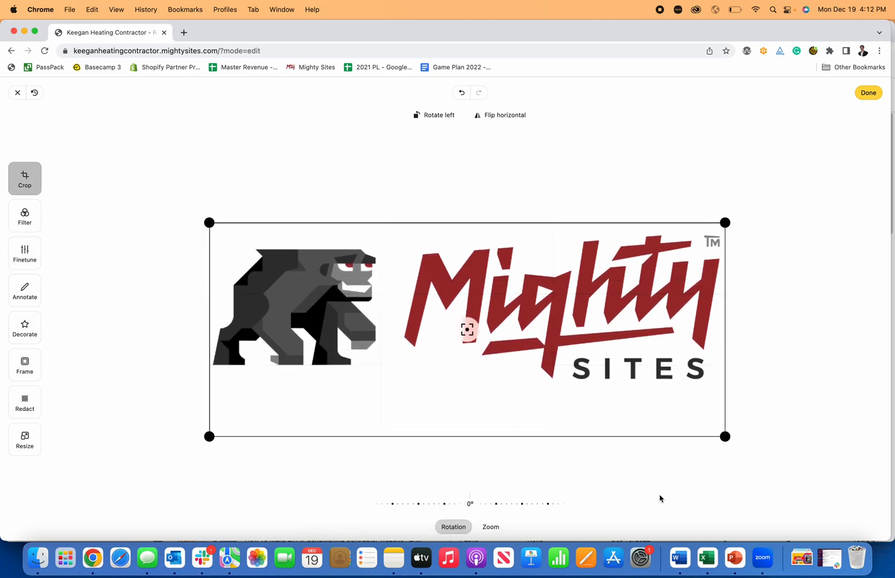
left_click_drag(724, 437, 722, 399)
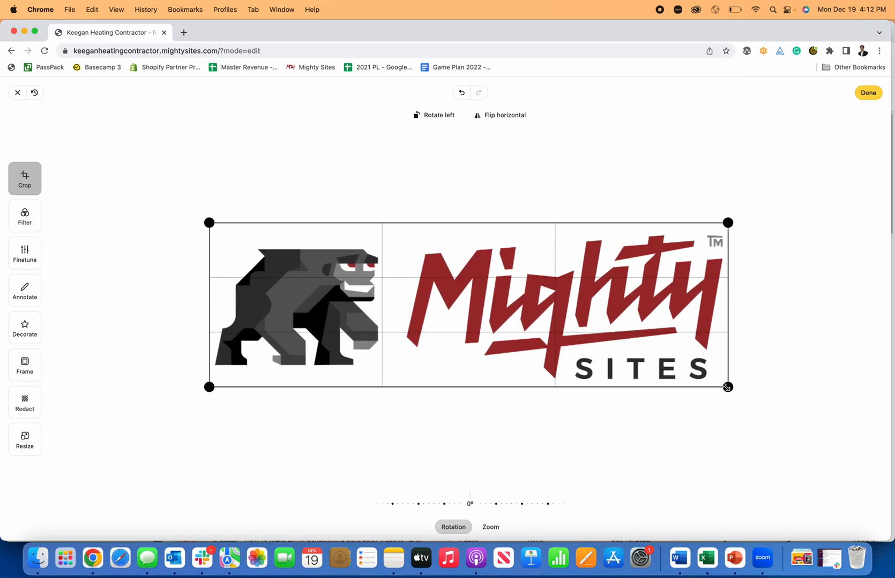
left_click(868, 93)
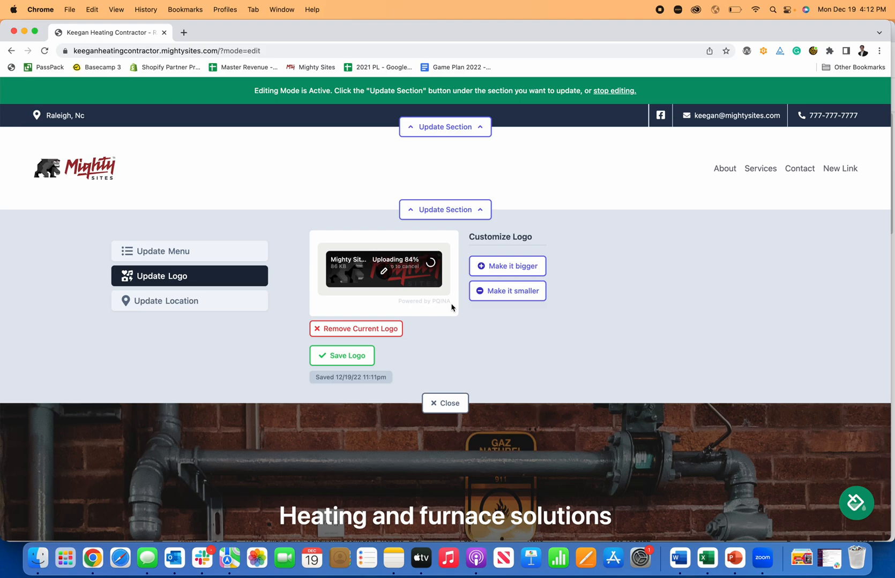
left_click(338, 365)
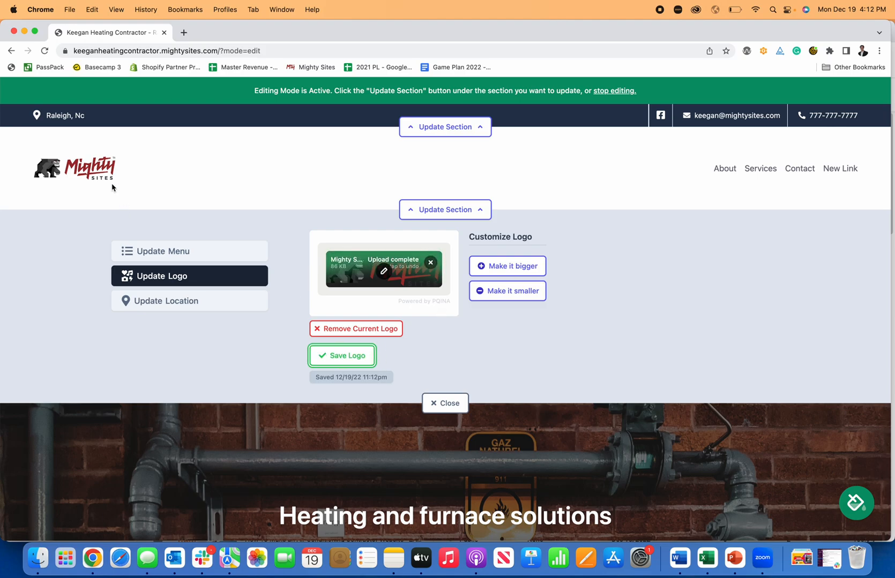
- Change the hero title to end with 'Furnace Solutions Provider'
left_click(434, 403)
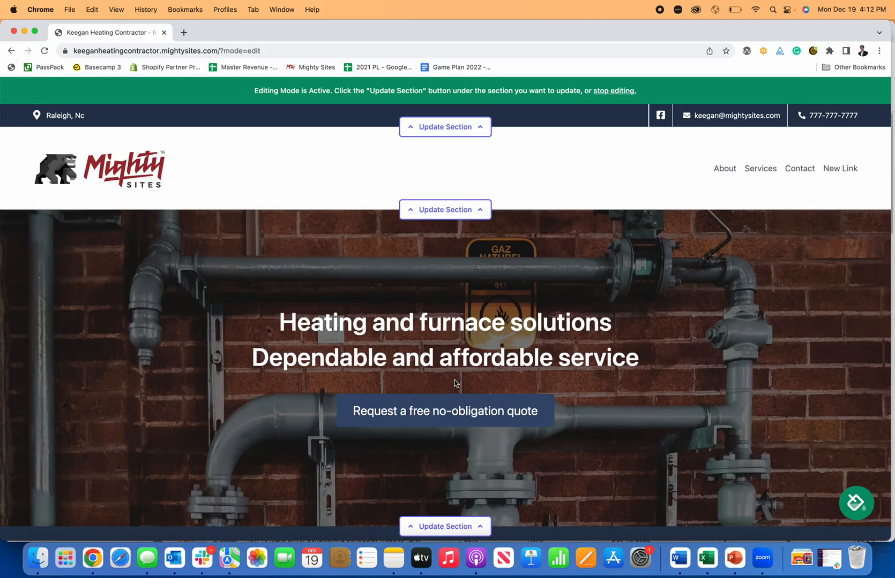
scroll(294, 268, "down", 10)
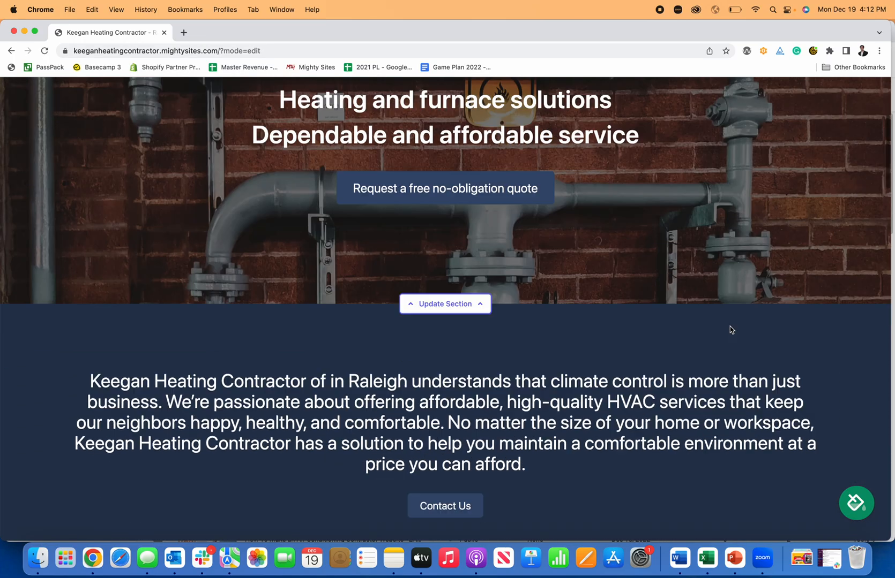
scroll(708, 328, "up", 15)
scroll(709, 328, "down", 5)
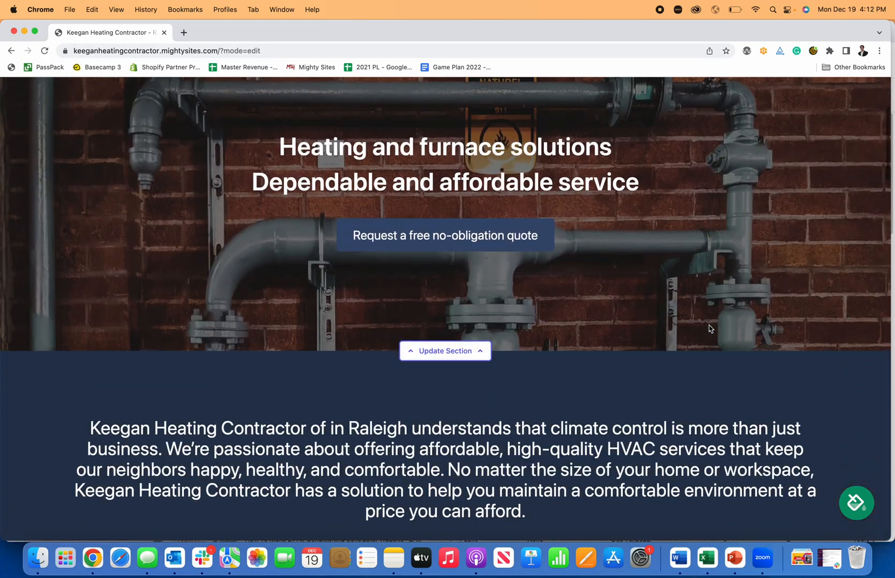
left_click(474, 355)
scroll(478, 351, "down", 1)
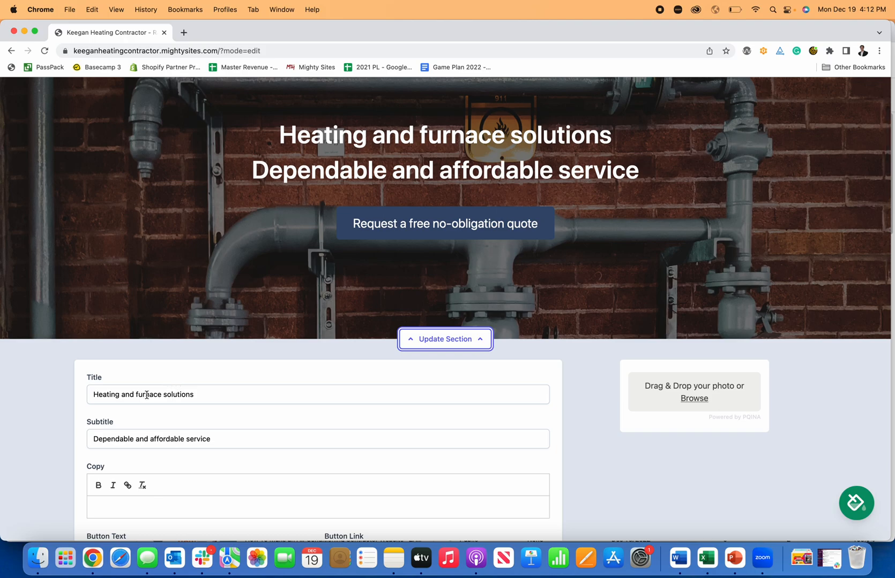
left_click_drag(214, 399, 137, 396)
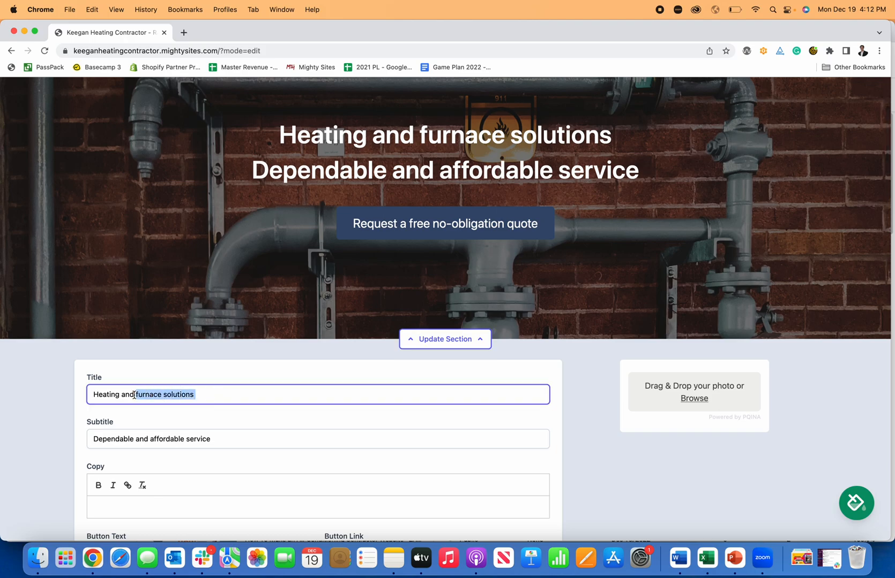
type("Furnace ")
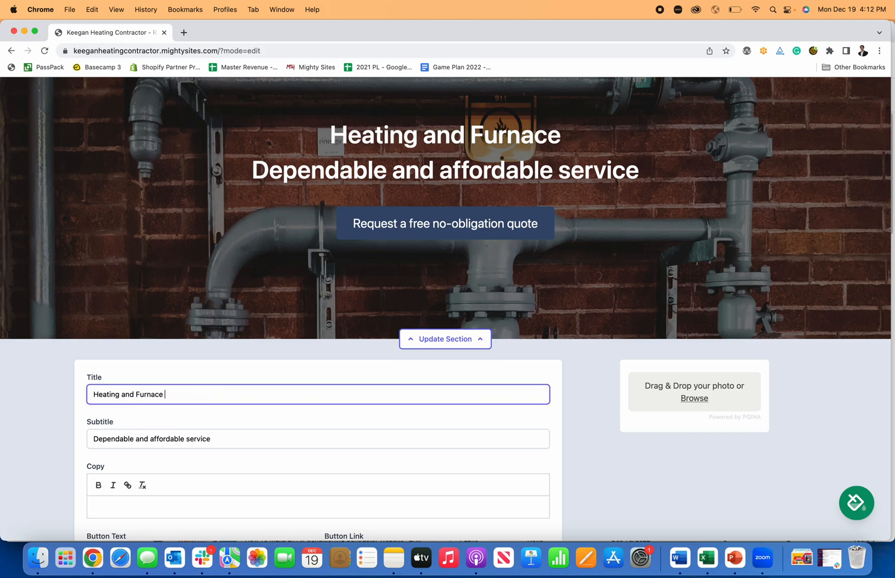
type("Solutions Pro")
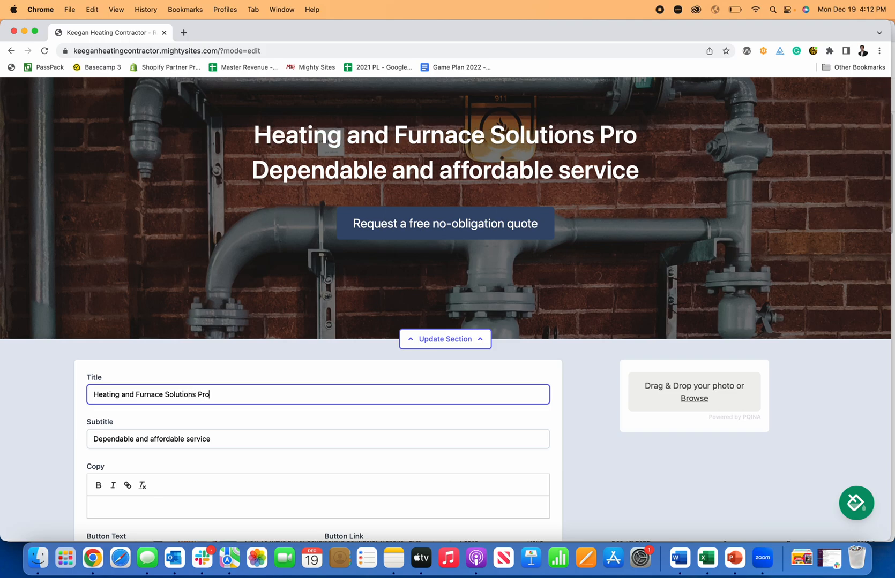
type("vider")
- Replace the hero button text with 'Free Quote'
scroll(88, 483, "down", 5)
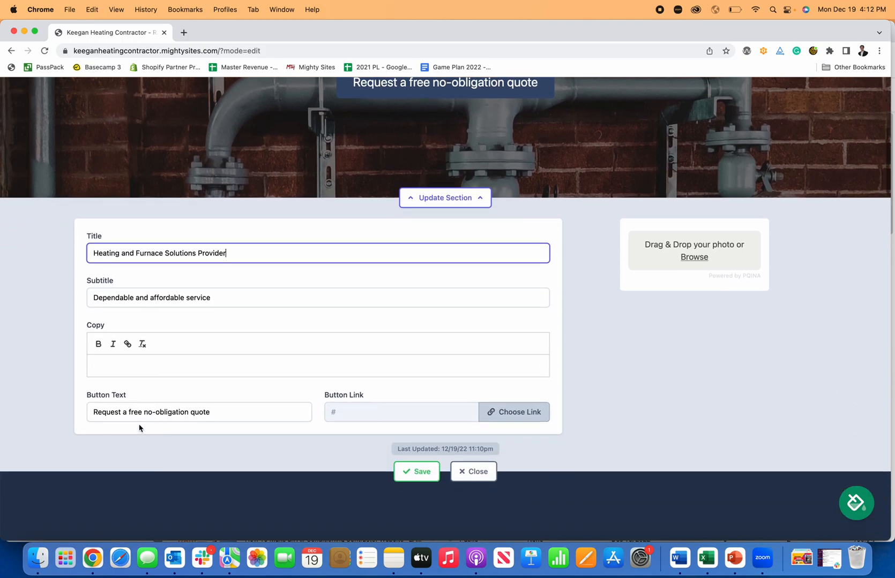
left_click(143, 413)
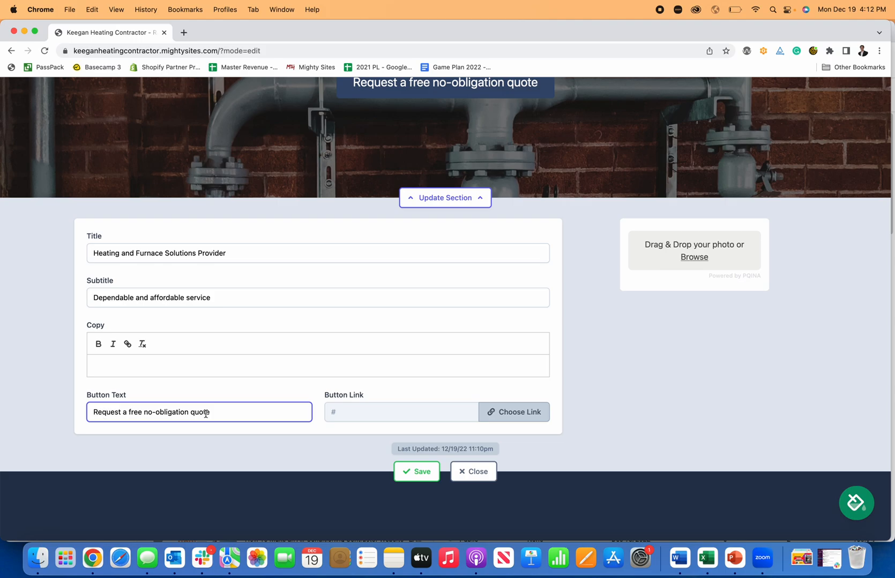
left_click_drag(231, 415, 82, 418)
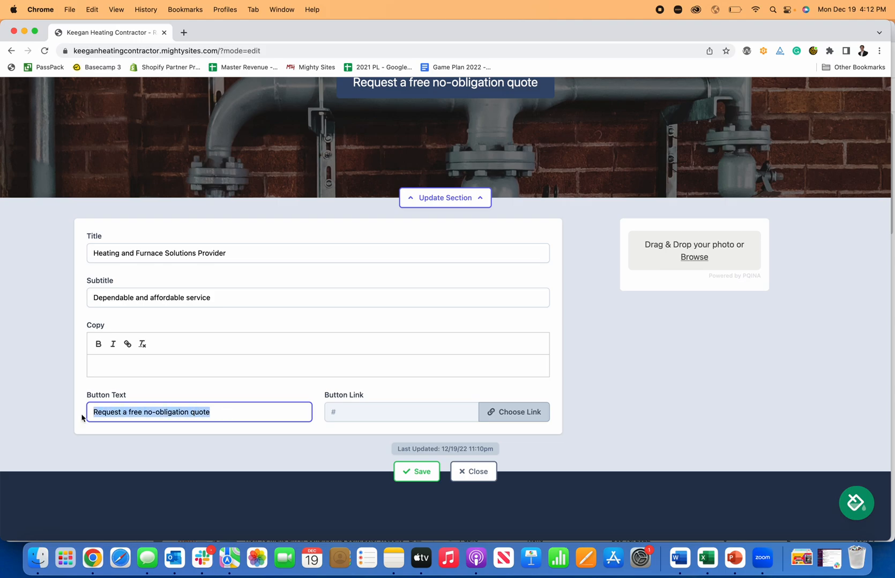
type("Free Quote")
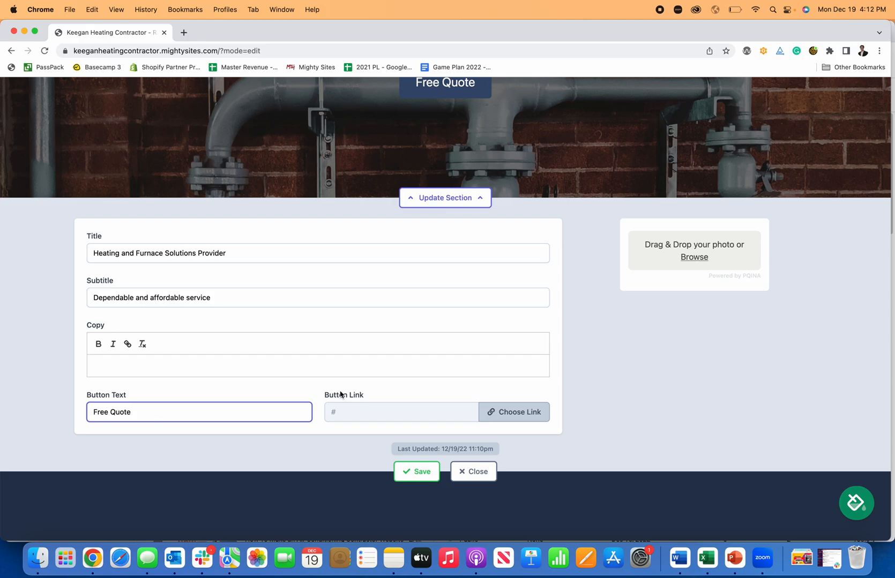
scroll(339, 395, "up", 2)
scroll(339, 396, "down", 2)
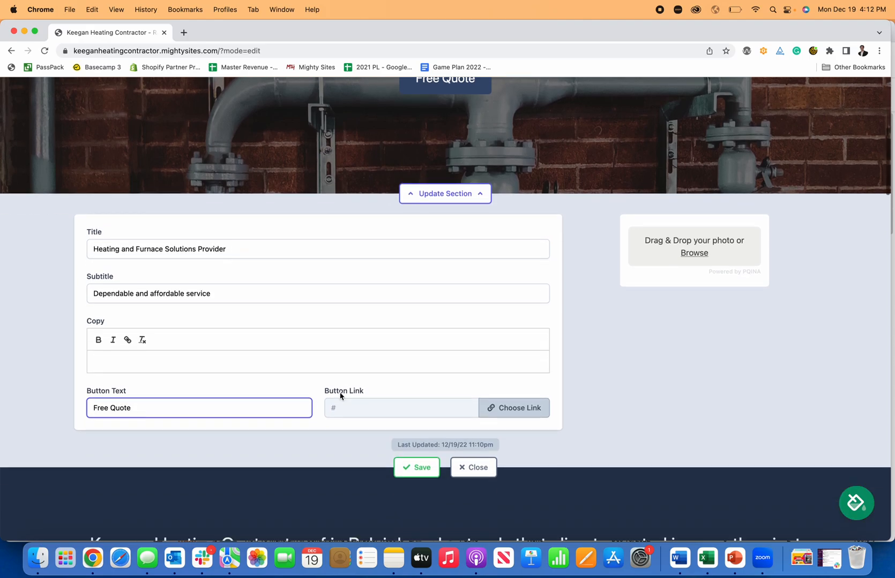
- Link Free Quote to the Home: Lead Form section, save the hero, and test the jump
left_click(512, 402)
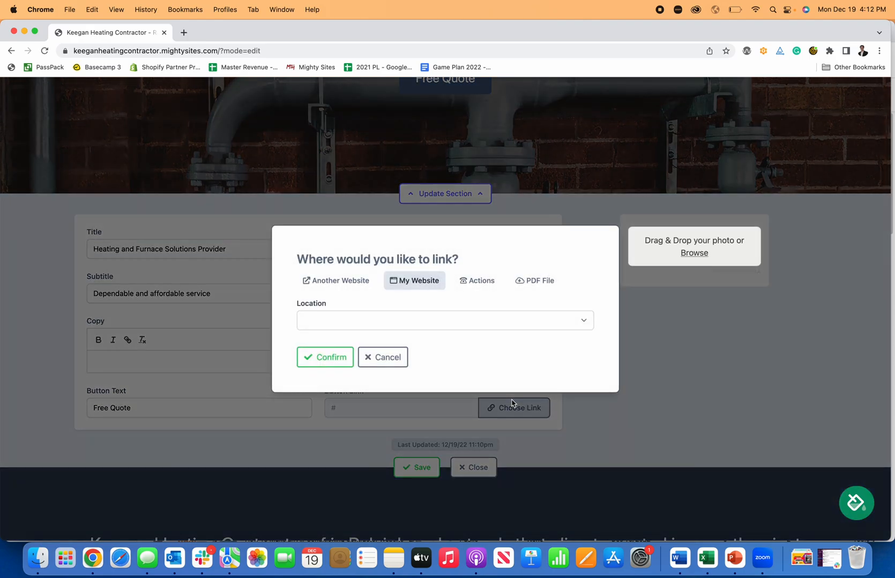
left_click(423, 317)
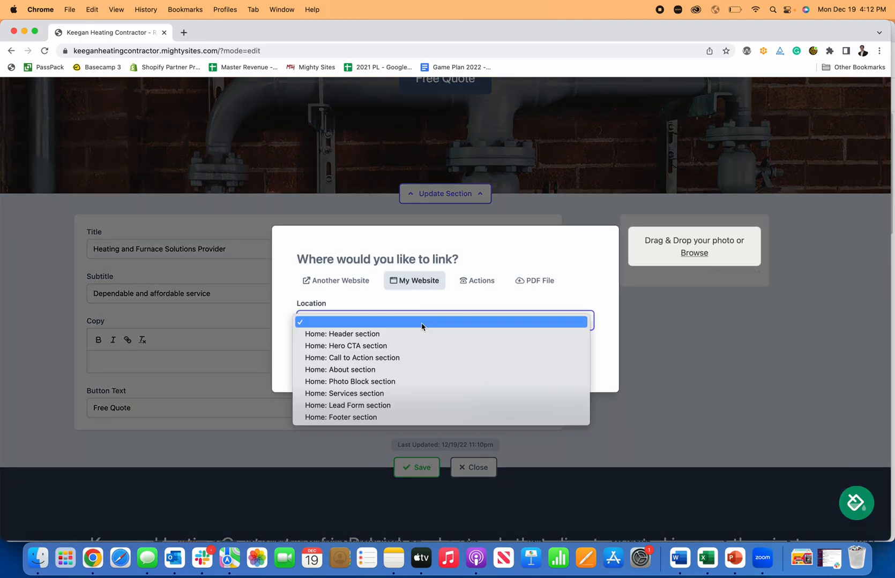
left_click(405, 407)
left_click(339, 362)
left_click(413, 467)
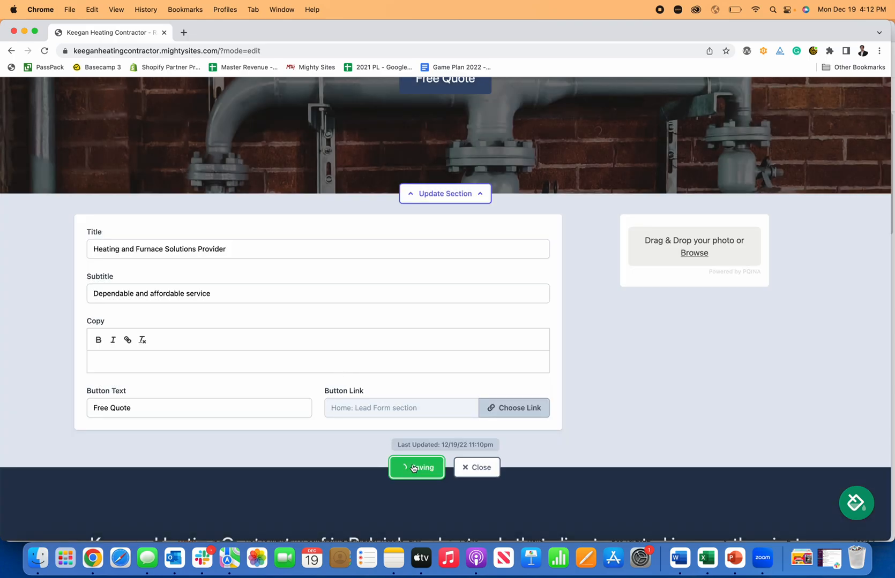
left_click(478, 467)
scroll(493, 461, "up", 10)
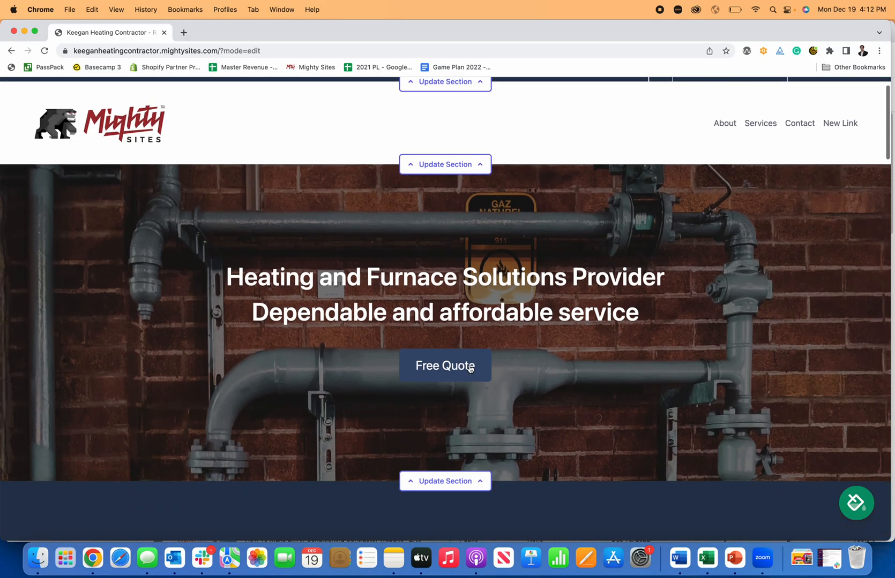
left_click(470, 368)
- Send a test enquiry through the lead form with name, email, phone and an 'I need' message
left_click(462, 165)
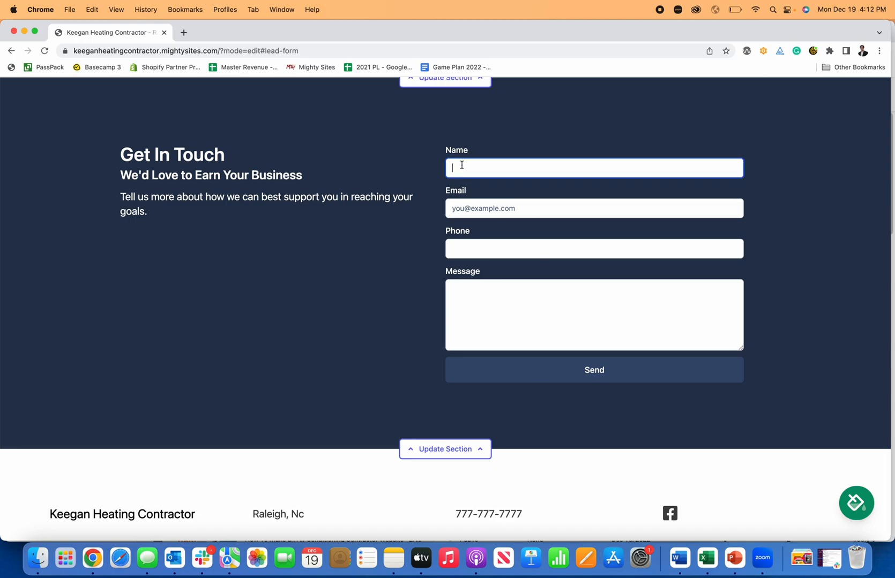
key("Tab")
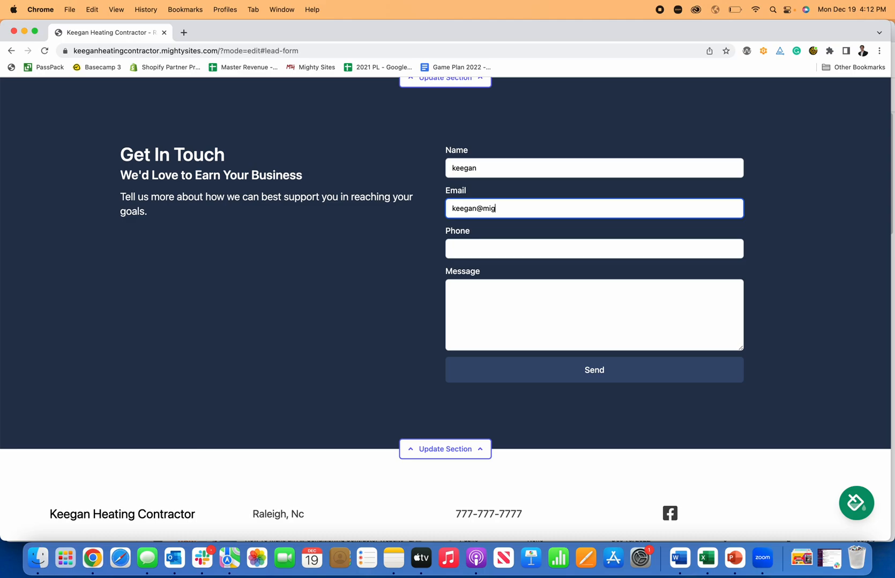
key("Tab")
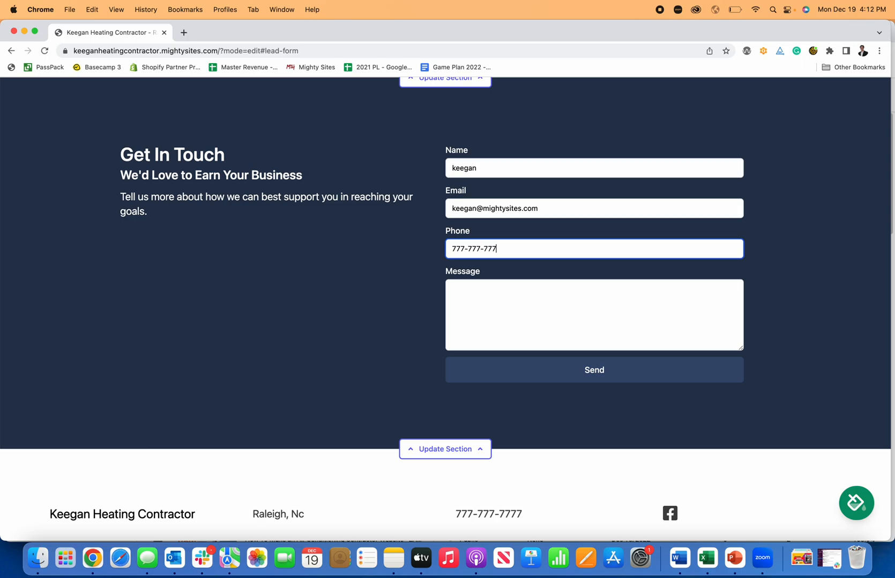
key("Tab")
type("I need")
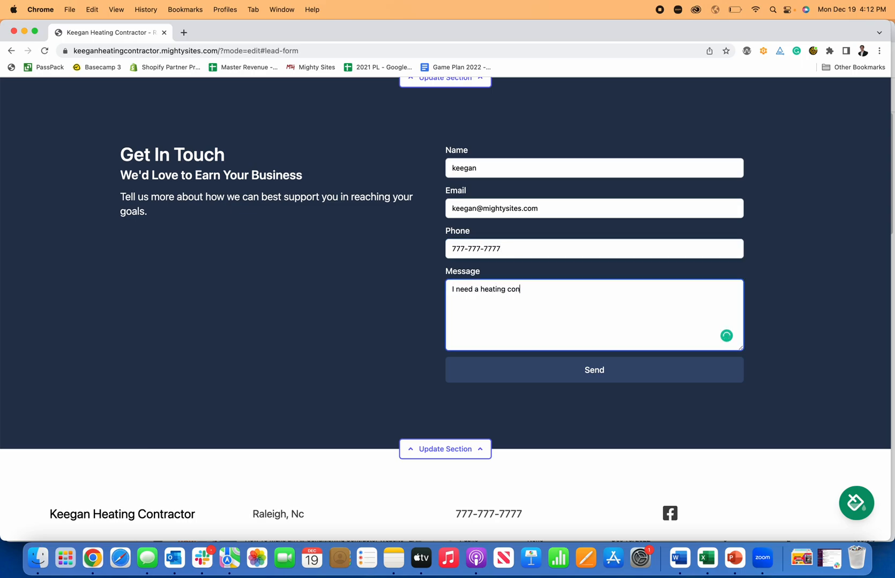
left_click(563, 375)
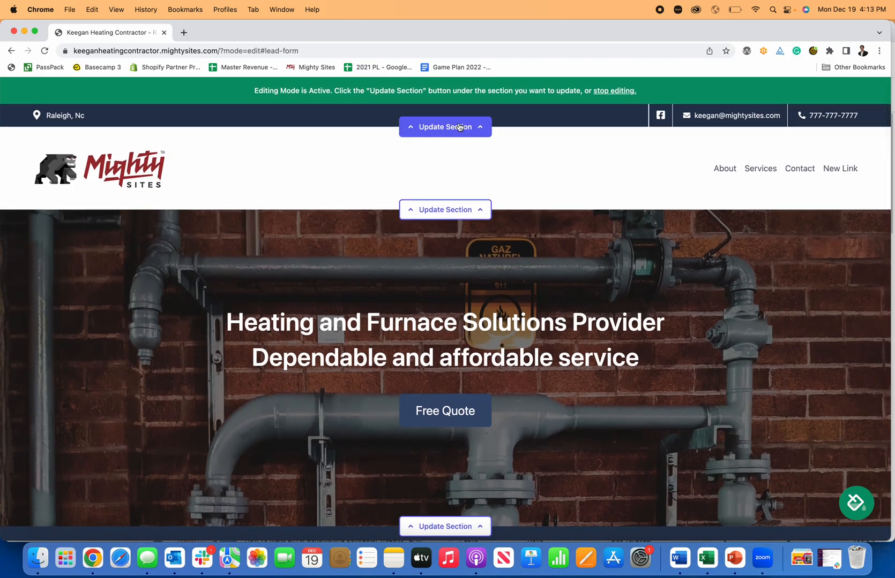
- Leave editing mode, scroll through the live site and reload it
left_click(612, 92)
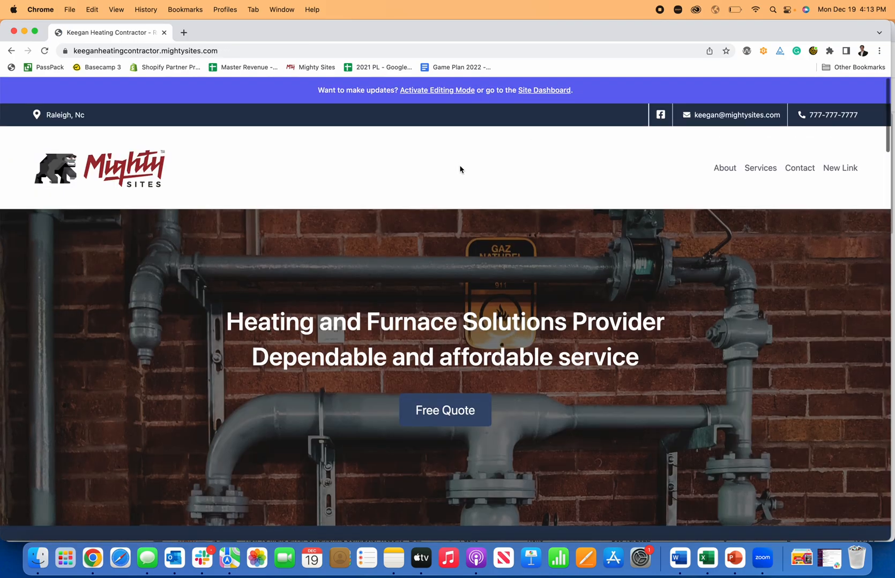
scroll(545, 154, "down", 4)
scroll(544, 154, "down", 15)
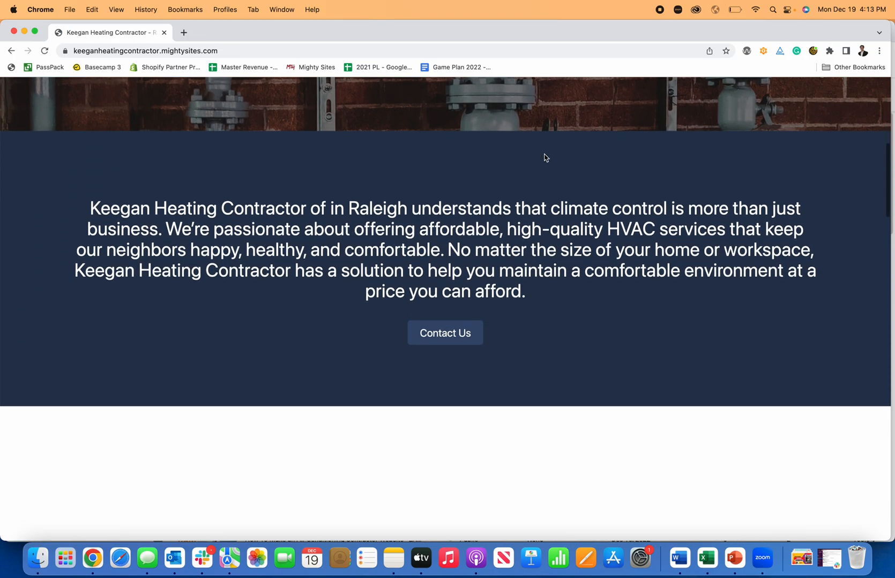
scroll(544, 158, "down", 15)
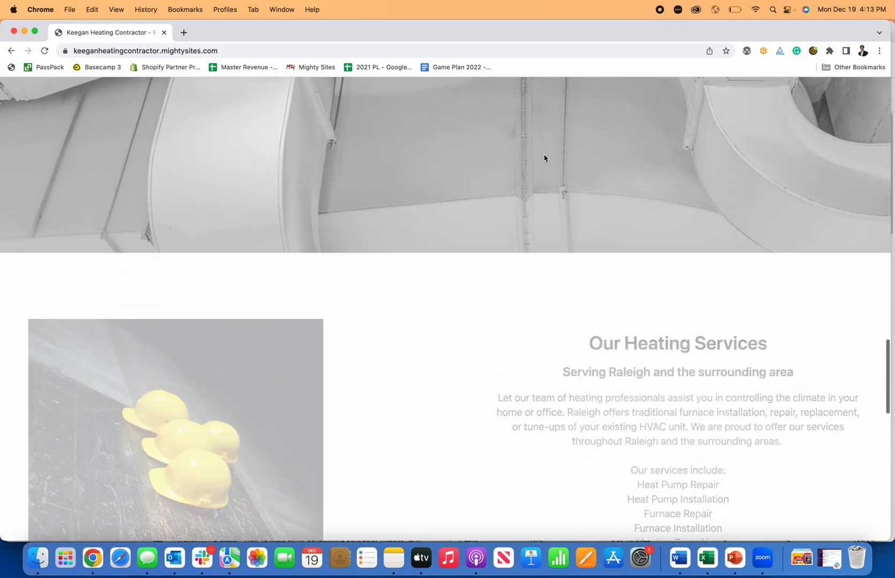
key("super+r")
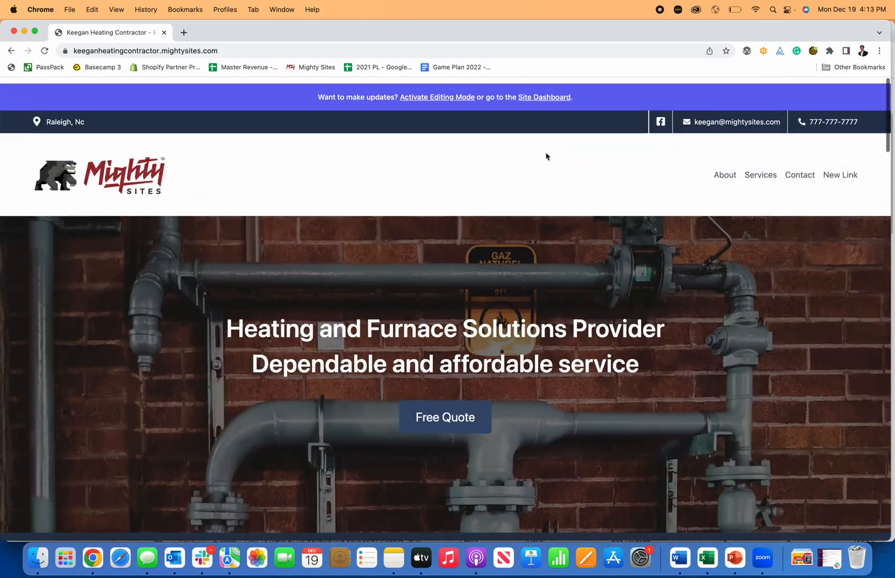
- Open the site dashboard and view the details of the single test lead
left_click(553, 93)
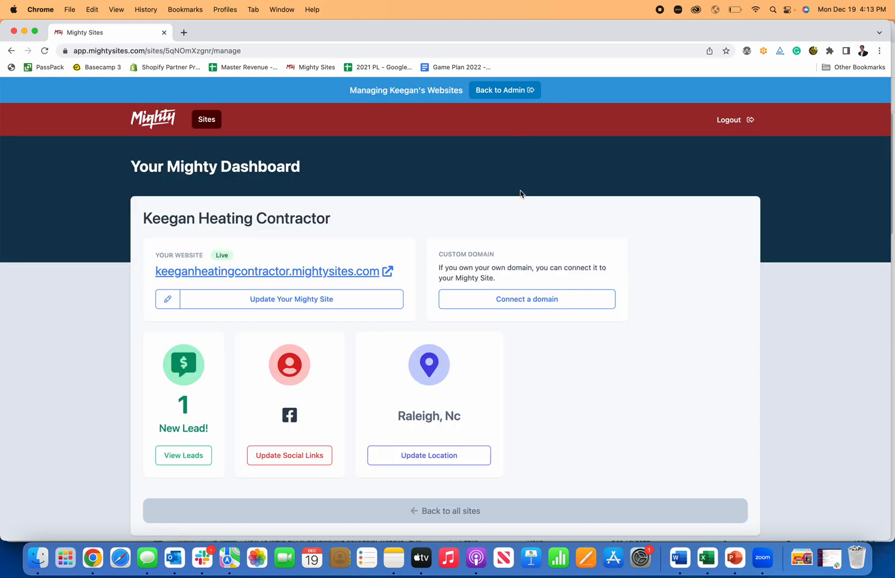
left_click(179, 458)
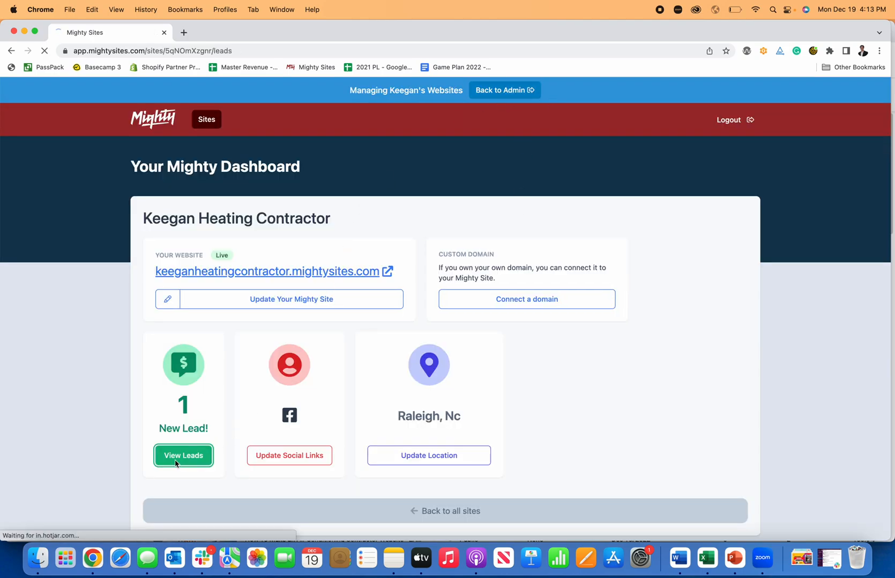
left_click(731, 278)
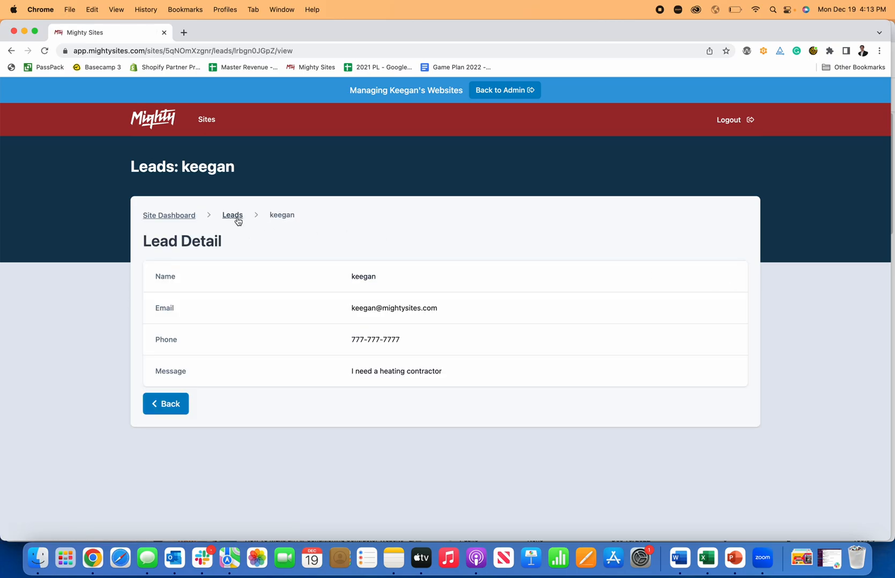
left_click(238, 220)
left_click(186, 220)
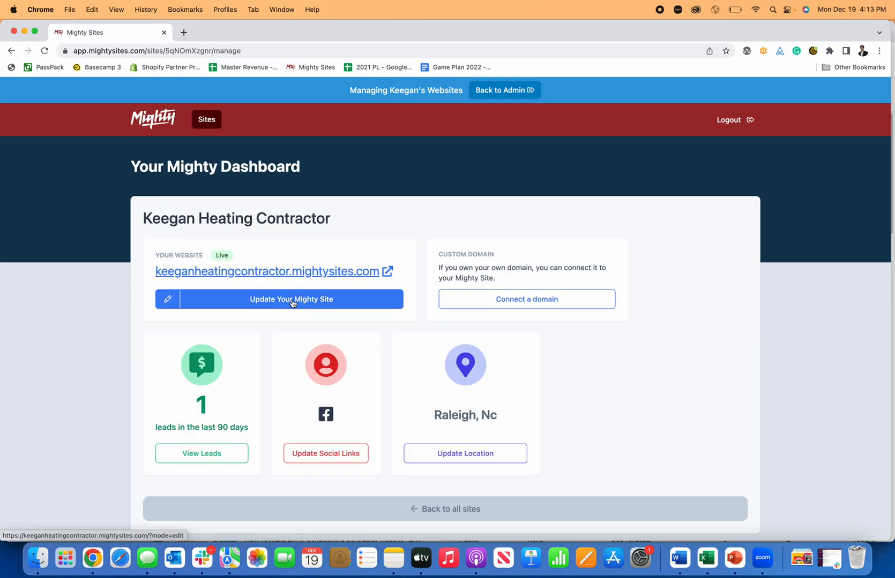
- Glance at the Connect a domain form, then open the heating contractor site for editing
left_click(525, 299)
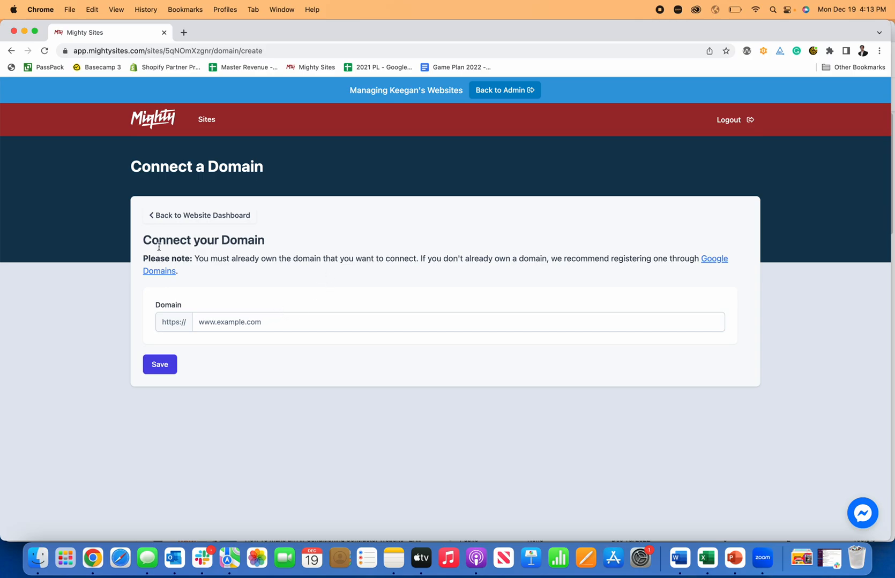
left_click(194, 217)
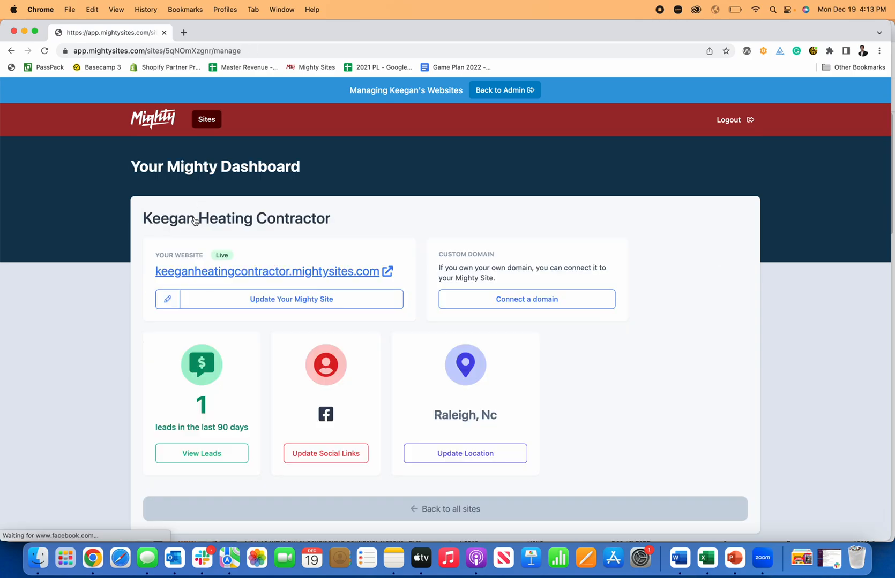
left_click(65, 51)
left_click(73, 238)
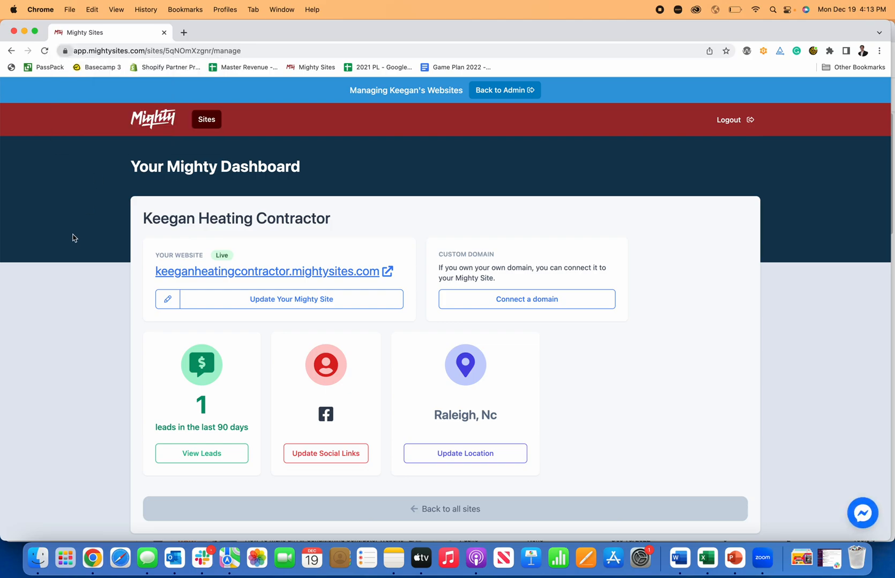
left_click(252, 306)
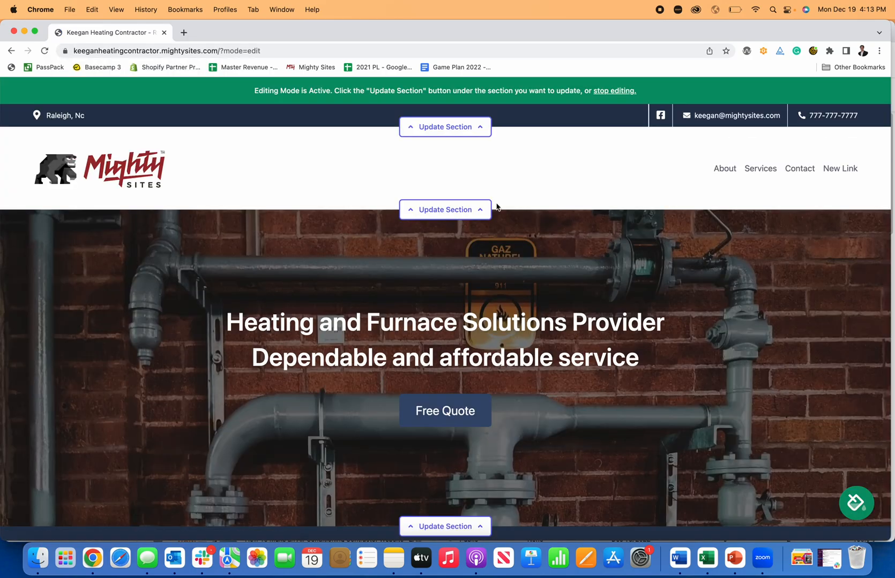
- Add 'This is how you build a website for a heating contractor.' below the intro copy
scroll(495, 208, "down", 6)
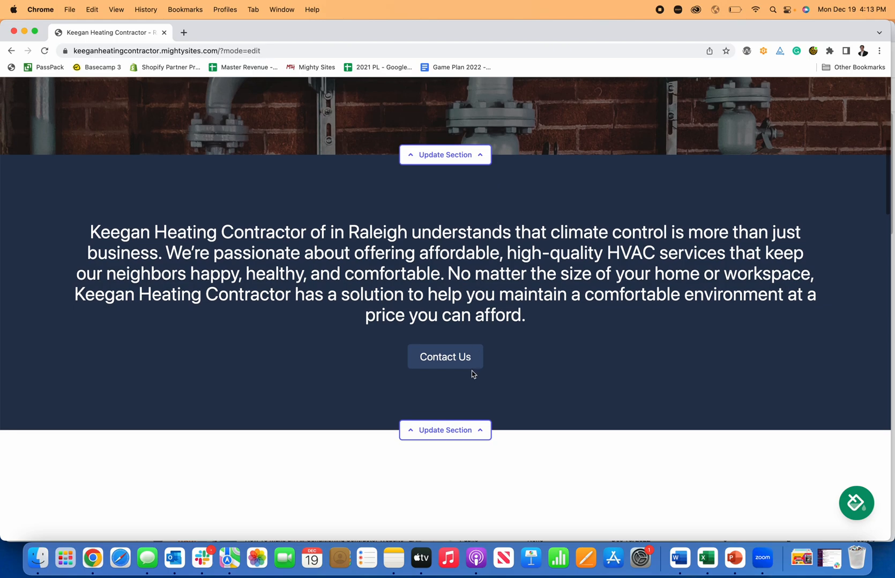
right_click(470, 429)
left_click(426, 432)
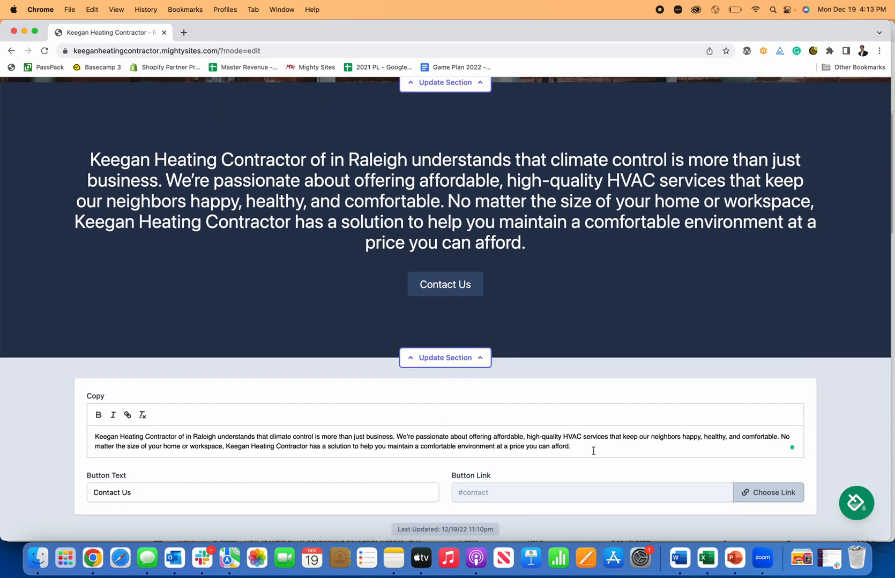
left_click(593, 451)
key("Return")
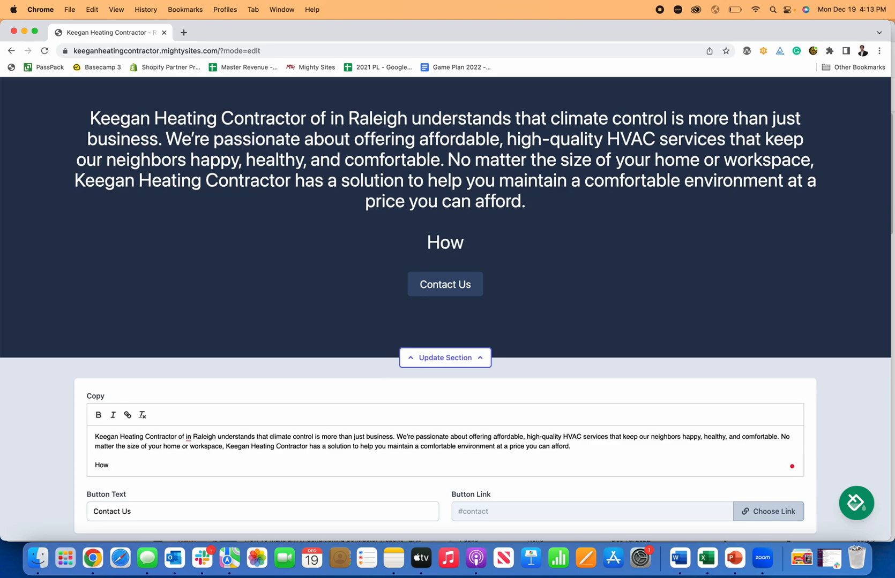
type("This is how you bu")
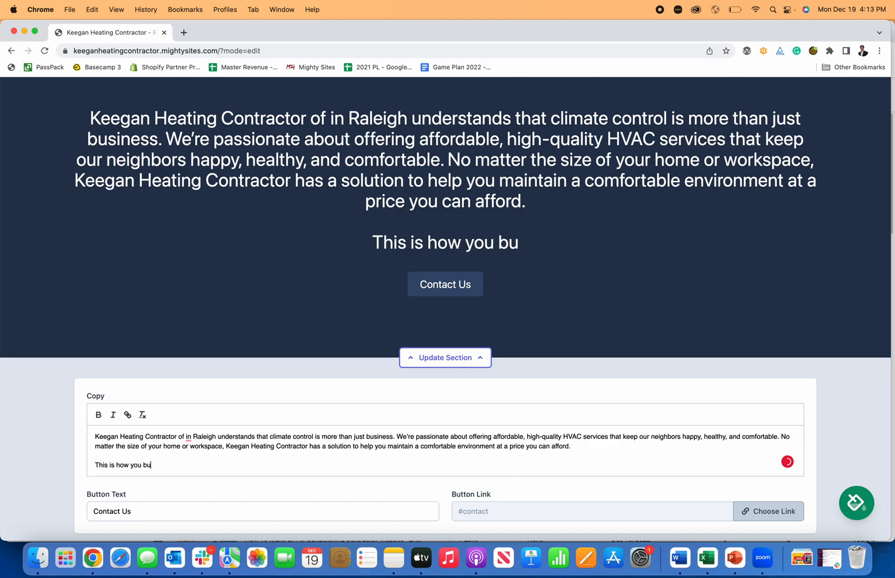
type("ild a website fo")
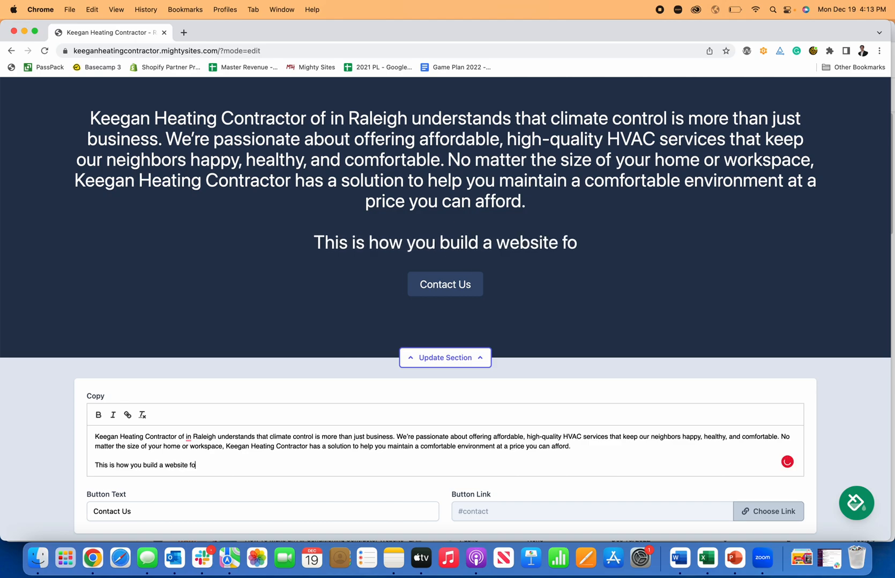
type("r a heating contra")
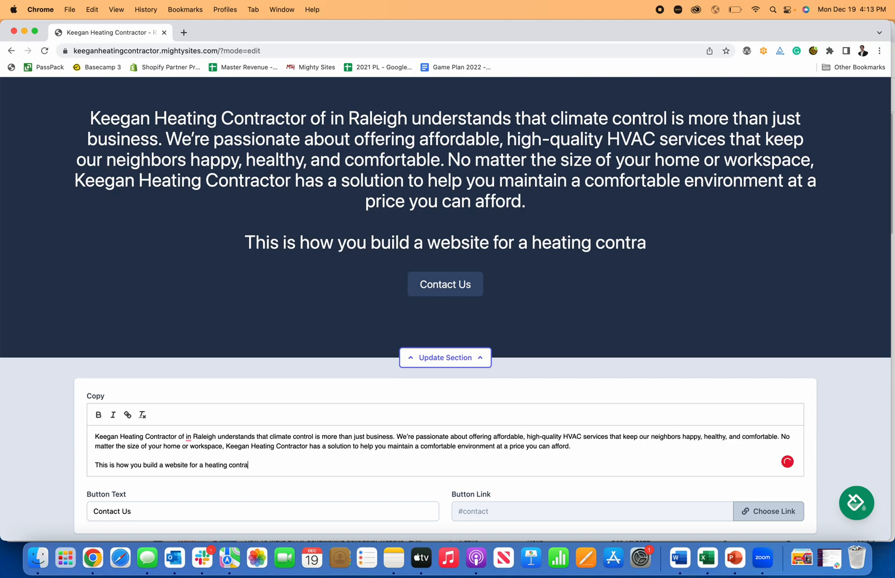
type("ctor.")
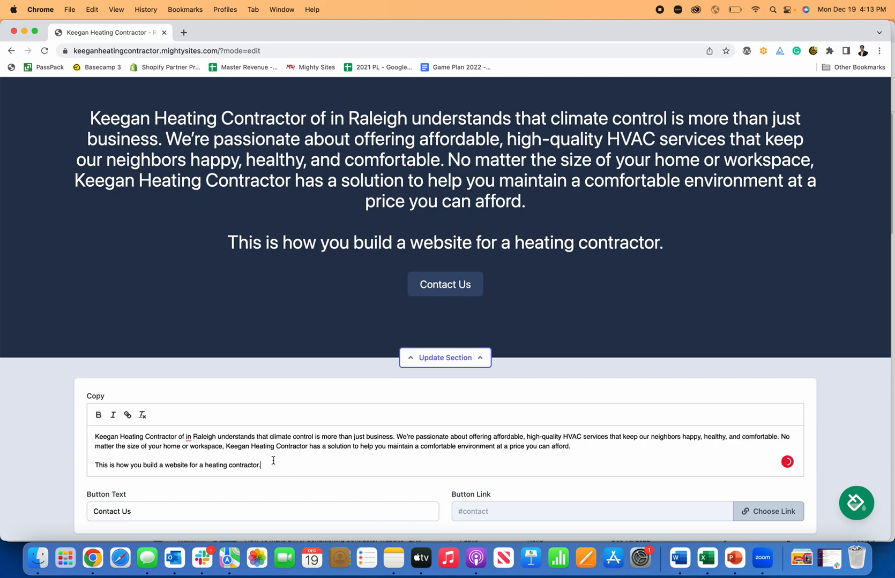
- Try bold and italic on the new sentence, leaving it as plain text
left_click_drag(94, 465, 272, 467)
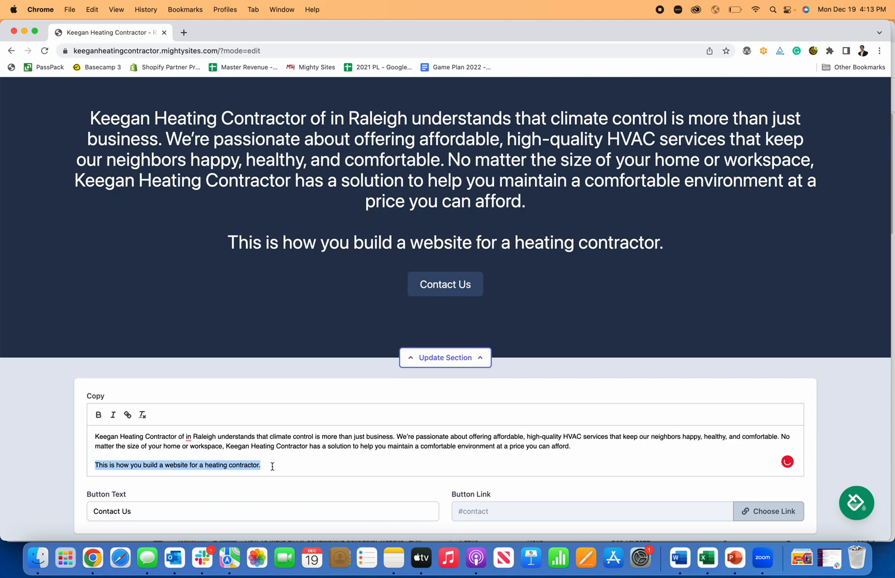
left_click(98, 415)
left_click(98, 416)
left_click(113, 416)
left_click(113, 416)
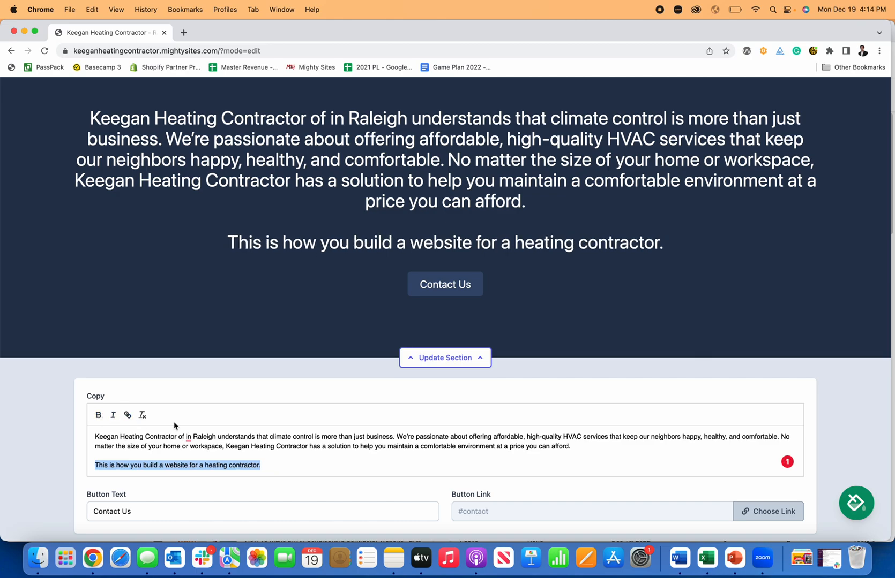
left_click(278, 460)
- Link the Contact Us button to Click to Call and save the section
left_click(767, 513)
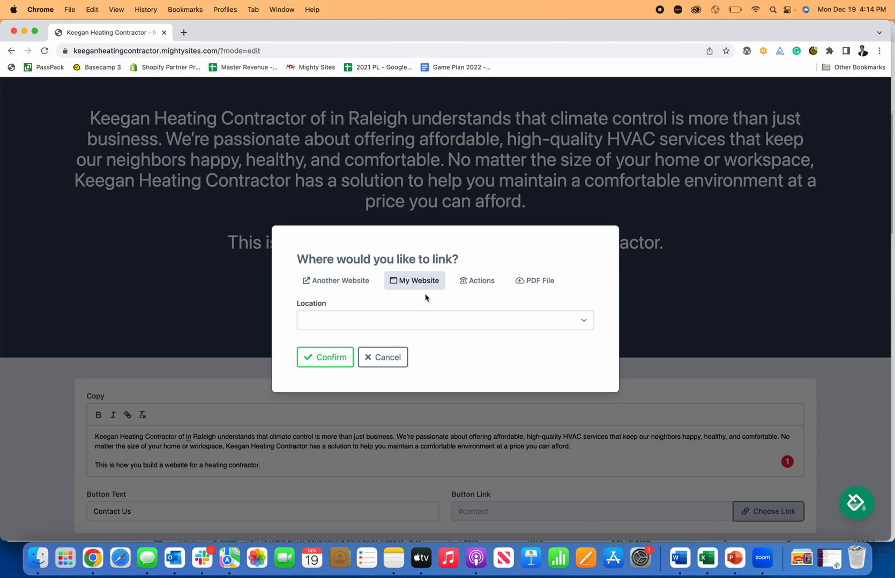
left_click(472, 277)
left_click(389, 262)
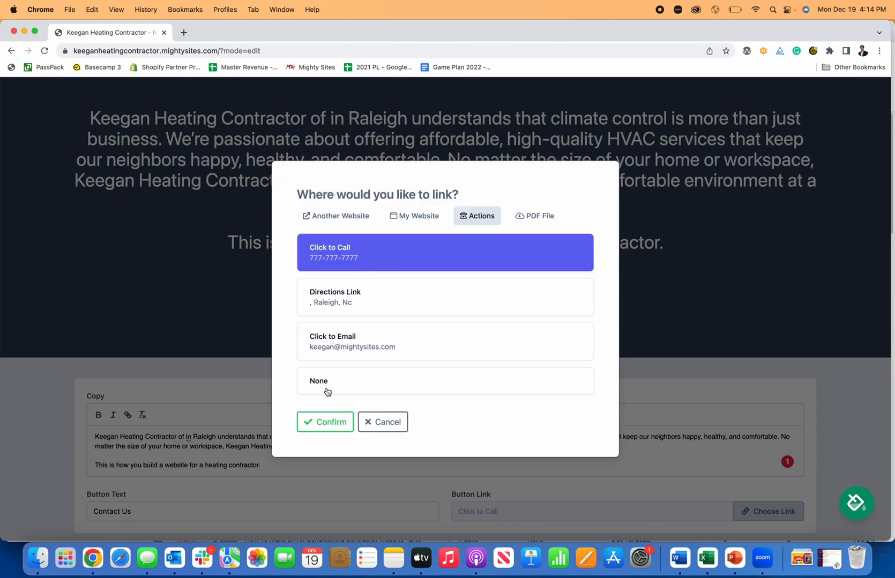
left_click(328, 422)
scroll(535, 418, "down", 5)
left_click(417, 358)
left_click(474, 359)
scroll(474, 367, "down", 15)
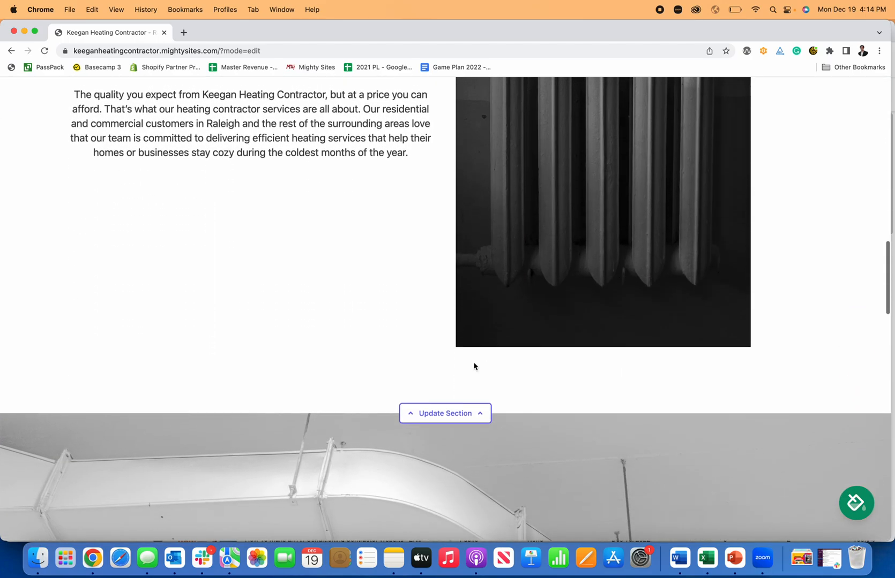
- Stop editing via the green banner and scroll through the live heating contractor page
scroll(474, 367, "down", 5)
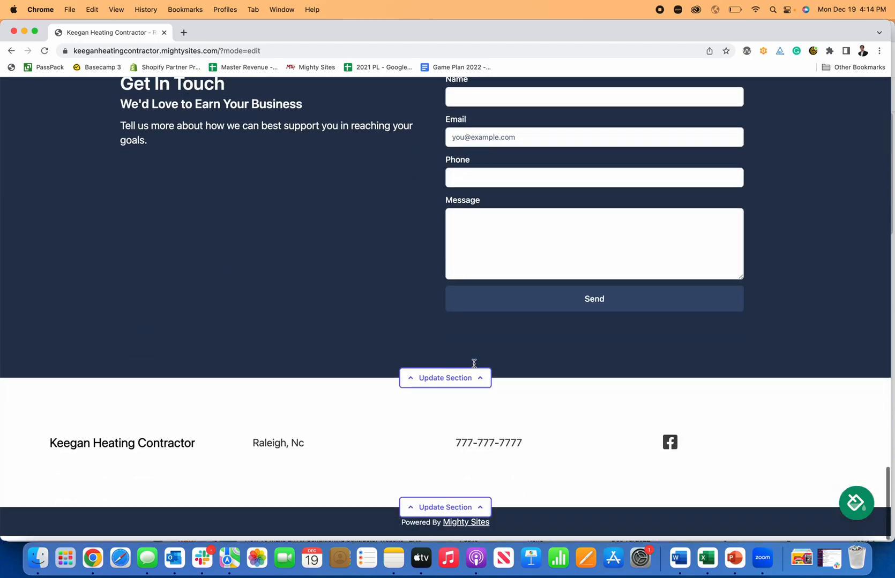
scroll(470, 372, "up", 20)
scroll(496, 303, "up", 1)
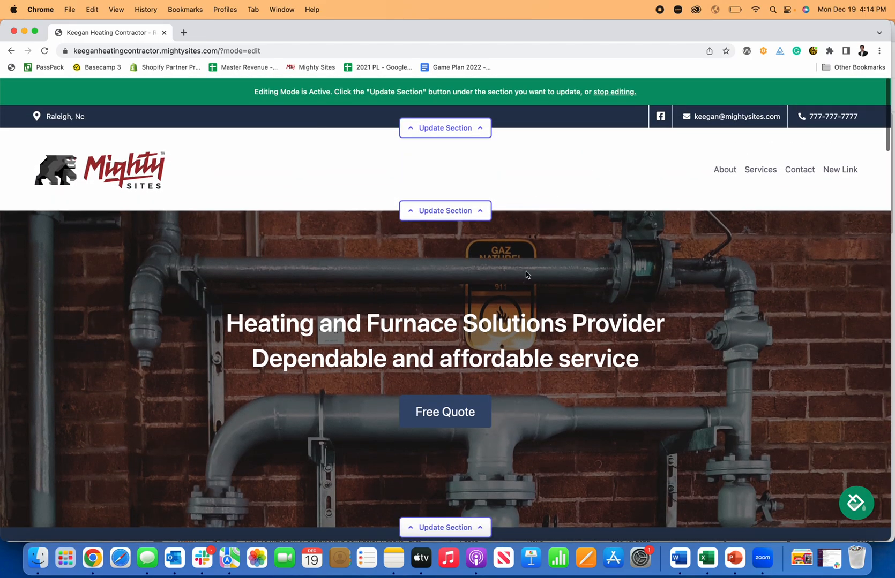
left_click(621, 91)
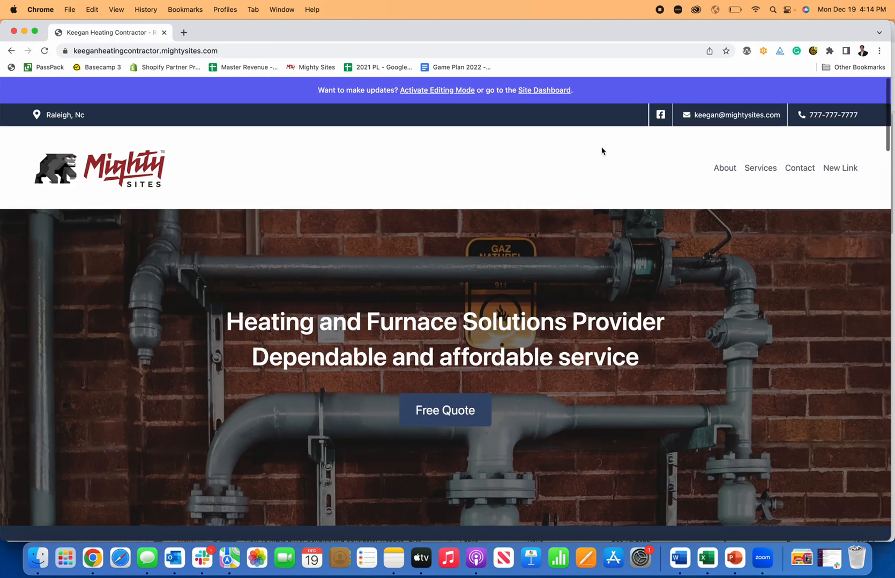
scroll(602, 150, "down", 10)
scroll(602, 150, "down", 15)
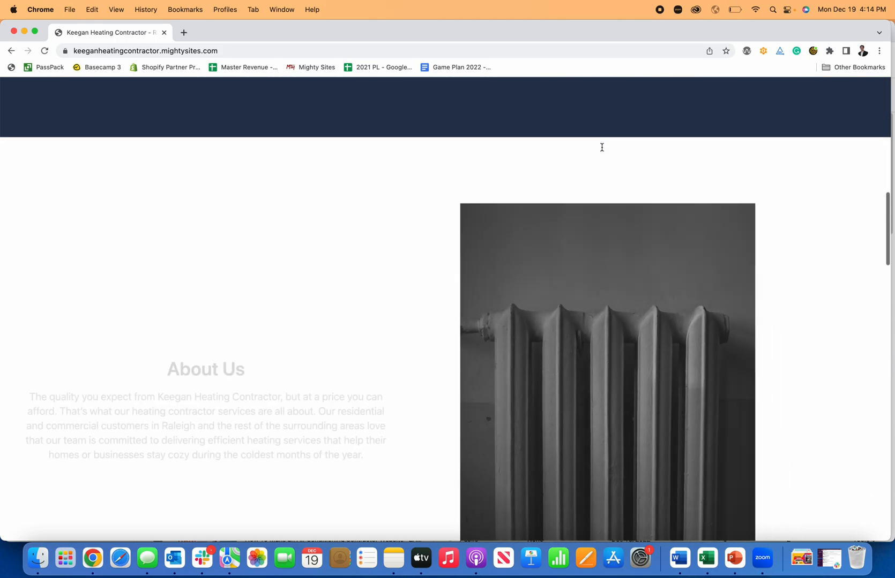
scroll(602, 150, "down", 15)
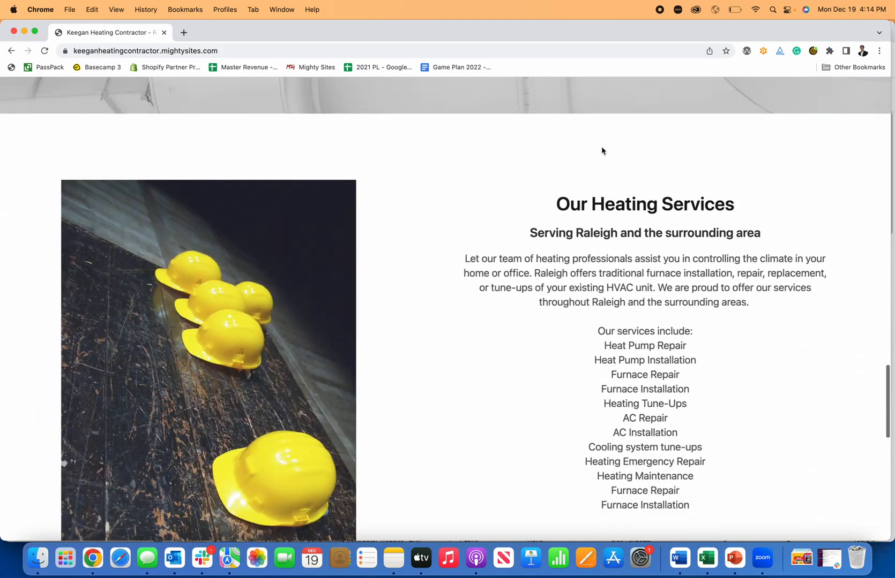
scroll(602, 150, "up", 20)
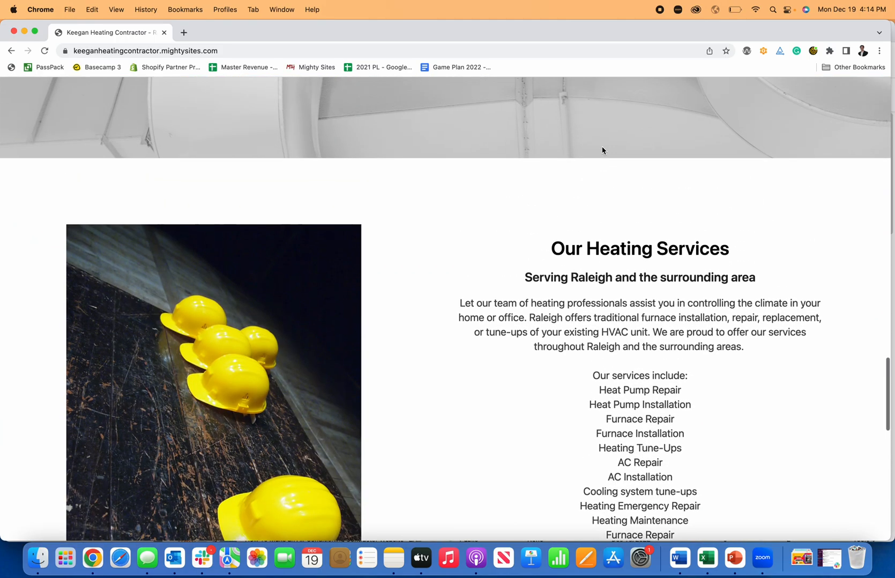